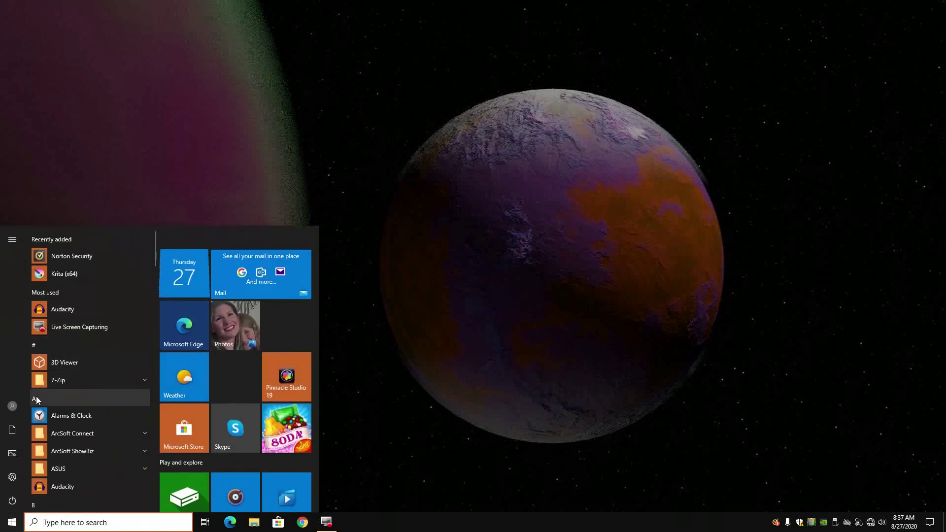
Launch Blender 2.83 from the Blender folder in the Windows Start menu
{"action": "scroll", "coordinate": [37, 400], "scroll_direction": "down", "scroll_amount": 5}
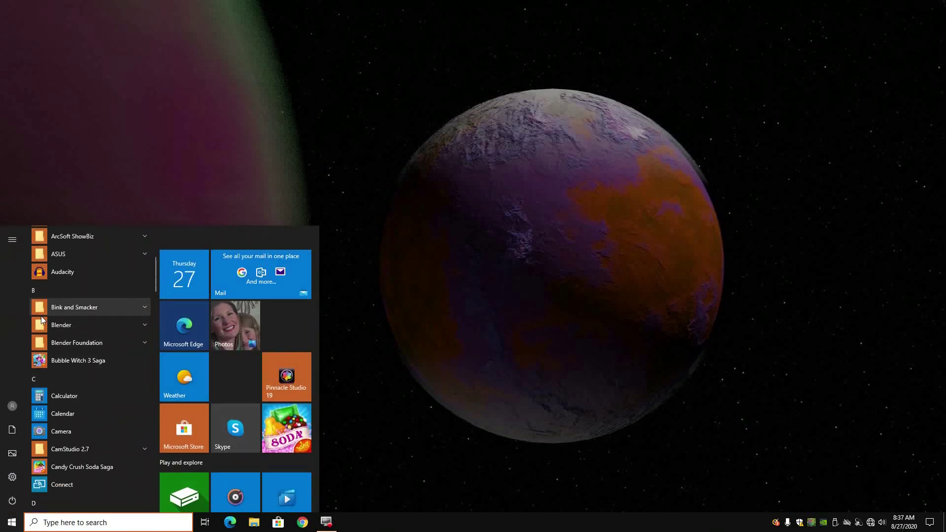
{"action": "left_click", "coordinate": [61, 325]}
{"action": "scroll", "coordinate": [44, 361], "scroll_direction": "up", "scroll_amount": 1}
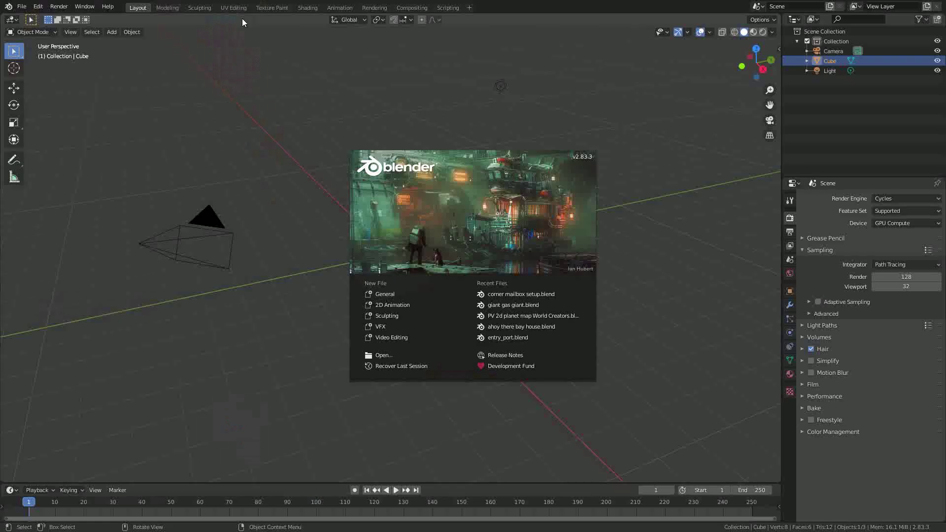
Close the duplicate Blender window and dismiss the splash screen
{"action": "key", "text": "alt+Tab"}
{"action": "key", "text": "alt+Tab"}
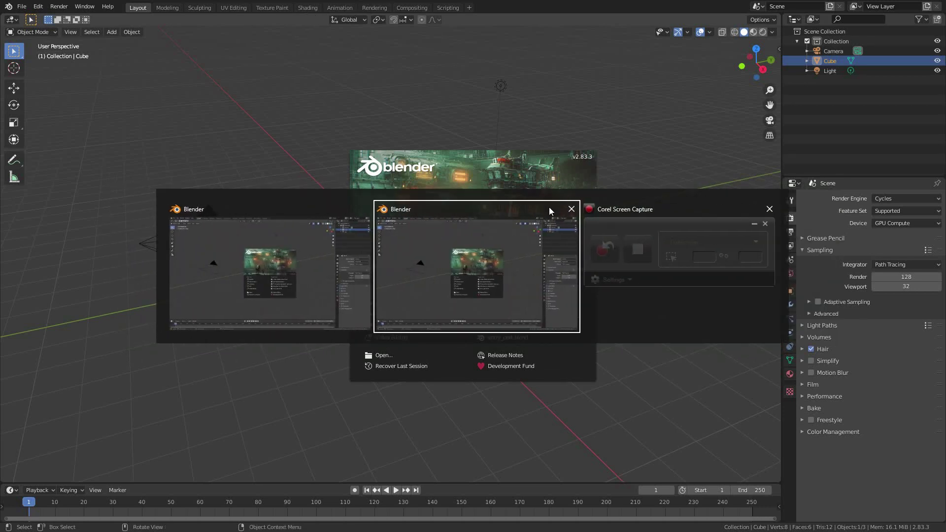
{"action": "left_click", "coordinate": [571, 209]}
{"action": "left_click", "coordinate": [389, 143]}
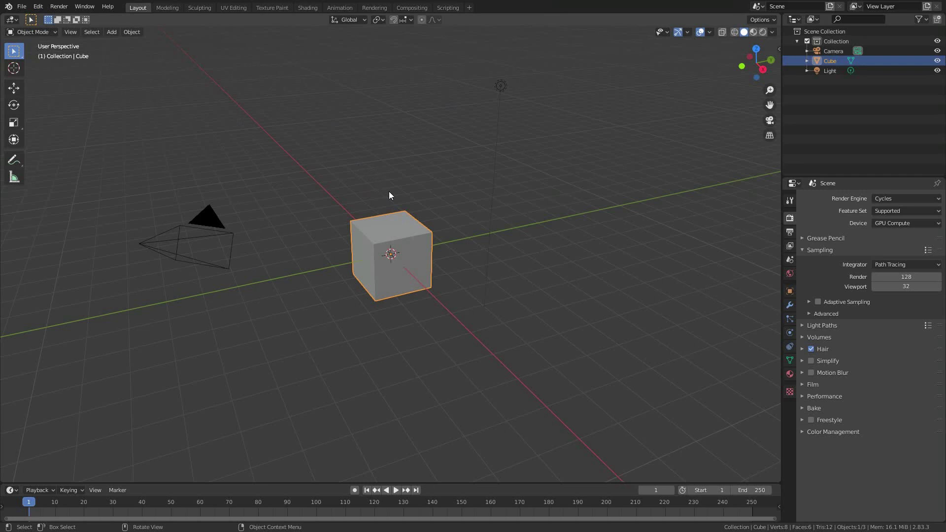
Replace the default cube with a plane and scale it up 5 times in Edit Mode
{"action": "key", "text": "shift"}
{"action": "key", "text": "x"}
{"action": "left_click", "coordinate": [389, 193]}
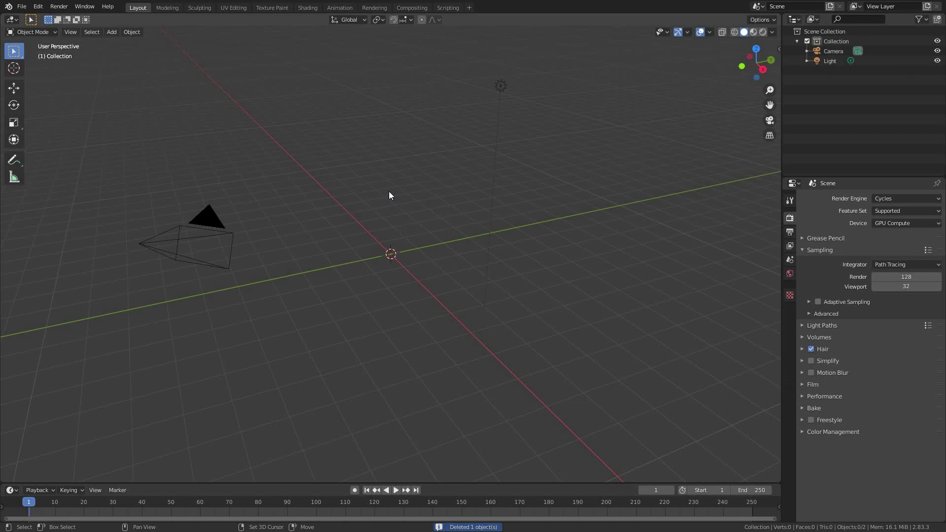
{"action": "key", "text": "shift+a"}
{"action": "mouse_move", "coordinate": [388, 192]}
{"action": "left_click", "coordinate": [430, 194]}
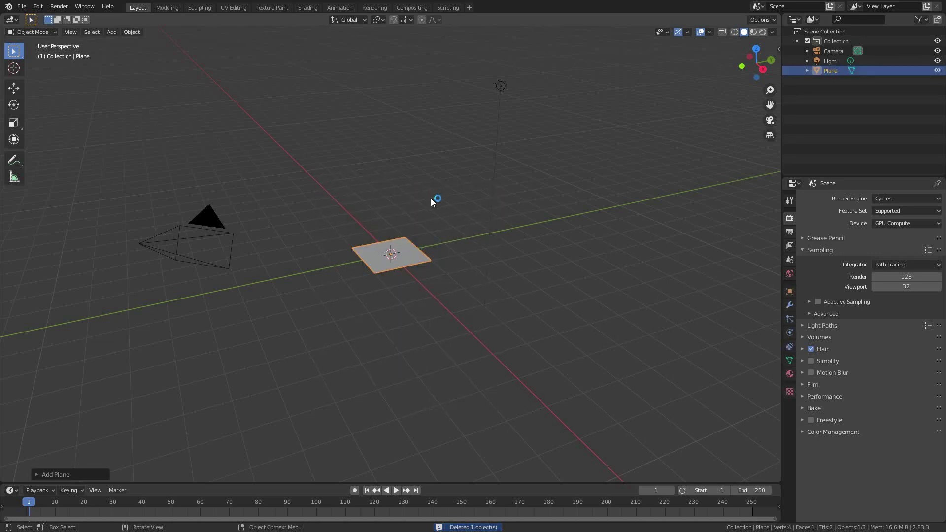
{"action": "key", "text": "Tab"}
{"action": "type", "text": "s5"}
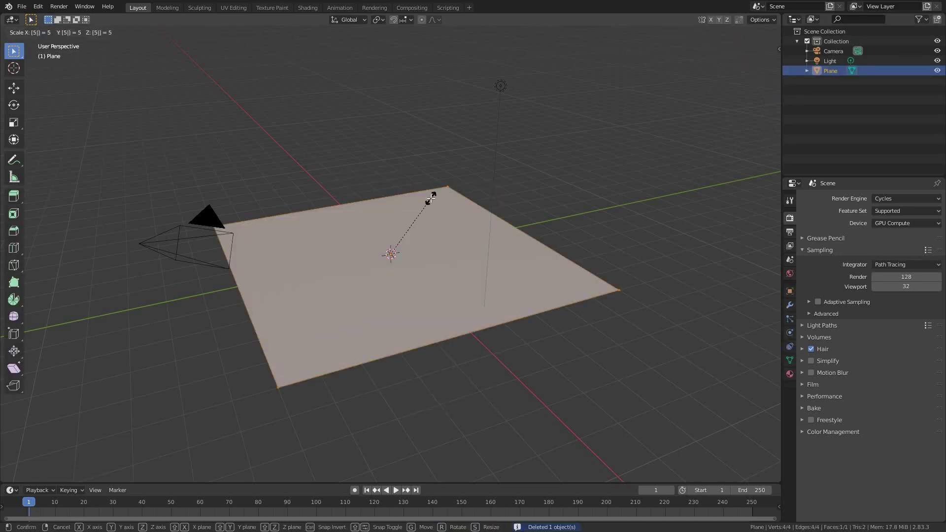
{"action": "key", "text": "Return"}
Subdivide the plane with 63 cuts into a 64 by 64 grid
{"action": "middle_click_drag", "start_coordinate": [428, 200], "coordinate": [463, 249]}
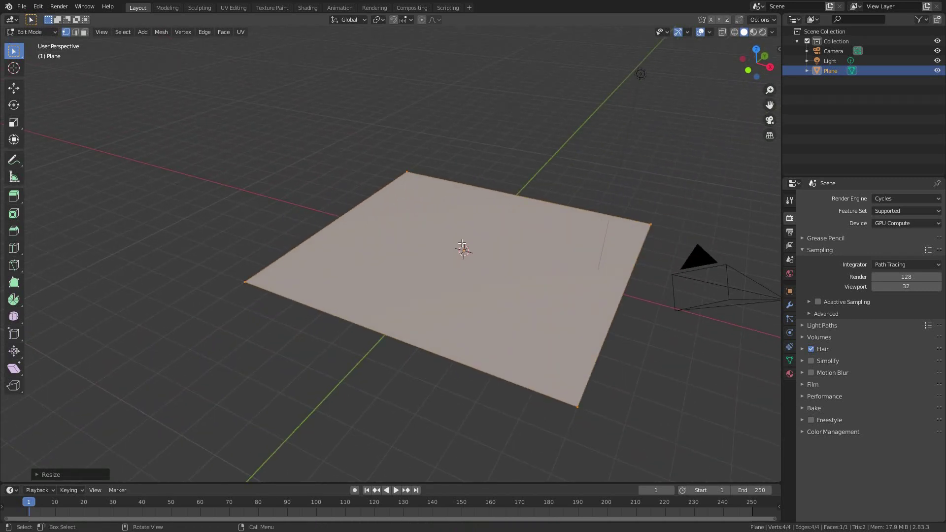
{"action": "right_click", "coordinate": [462, 245]}
{"action": "left_click", "coordinate": [462, 245]}
{"action": "key", "text": "F9"}
{"action": "double_click", "coordinate": [583, 261]}
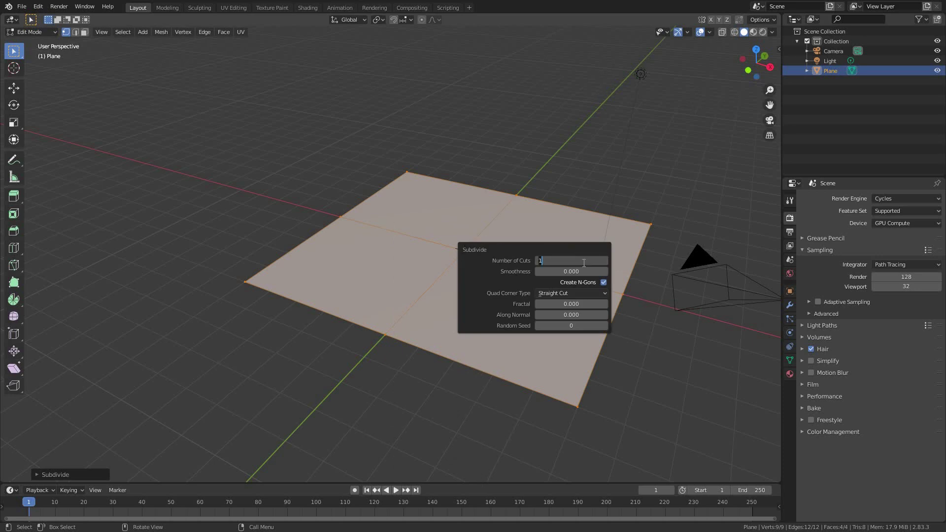
{"action": "type", "text": "69"}
{"action": "key", "text": "Return"}
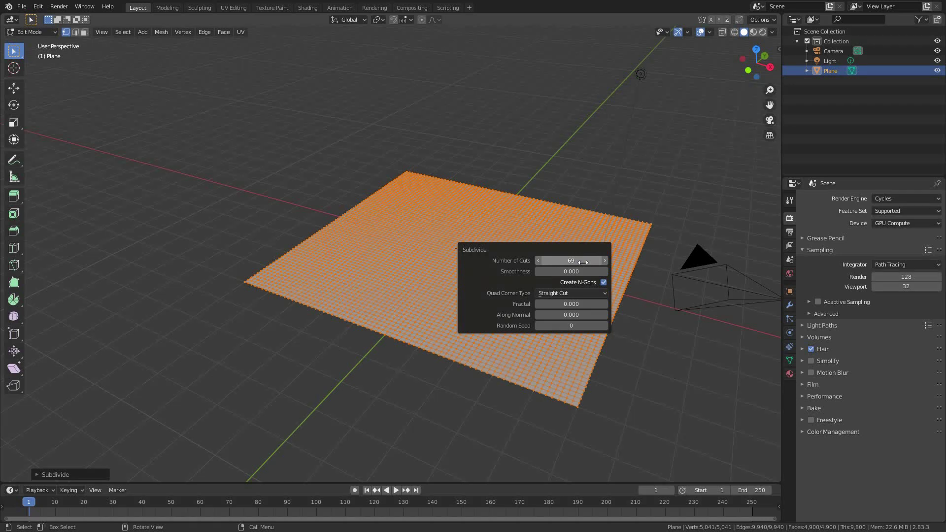
{"action": "double_click", "coordinate": [584, 263]}
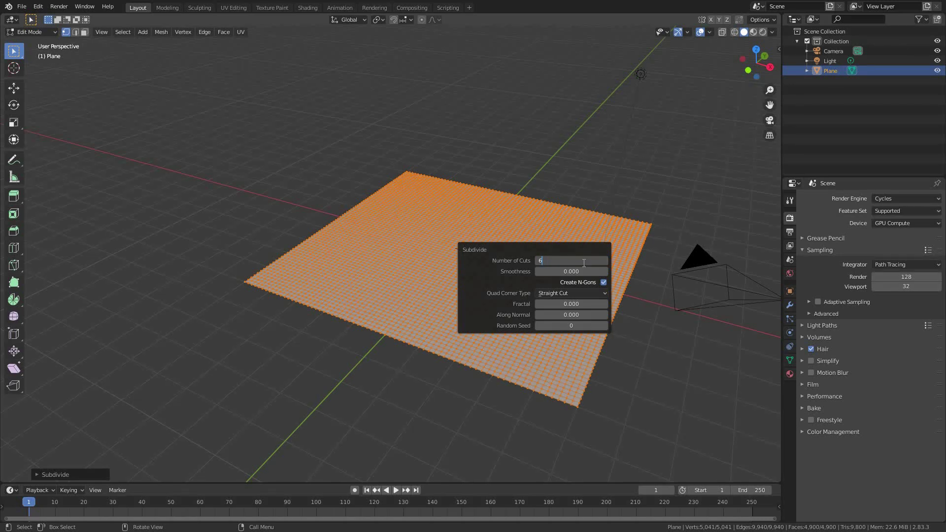
{"action": "type", "text": "3"}
{"action": "key", "text": "Return"}
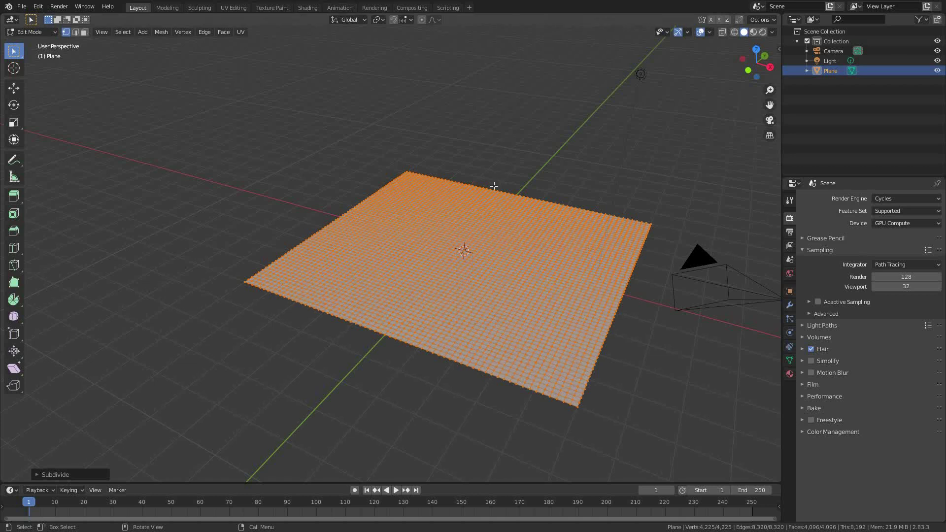
Switch to face selection, select the bottom row of faces, and orbit toward the camera
{"action": "key", "text": "3"}
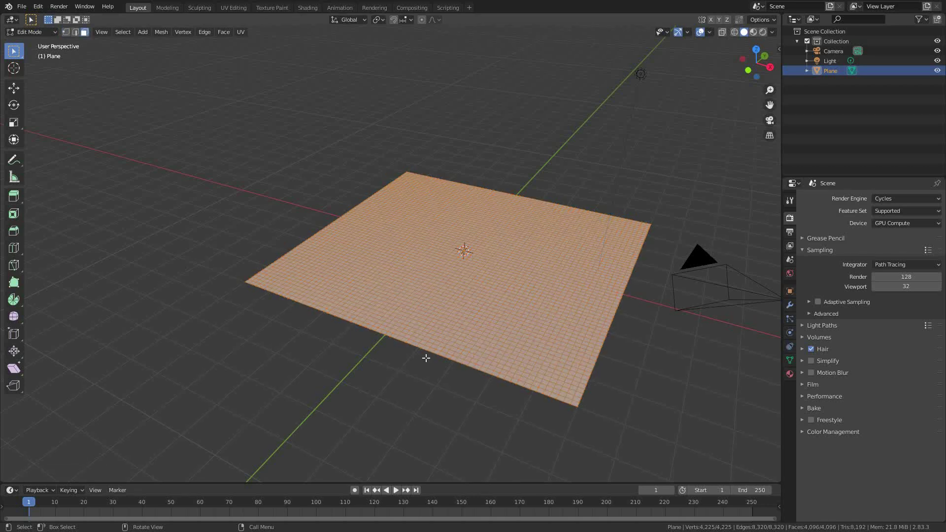
{"action": "left_click", "coordinate": [445, 354], "text": "ctrl+alt"}
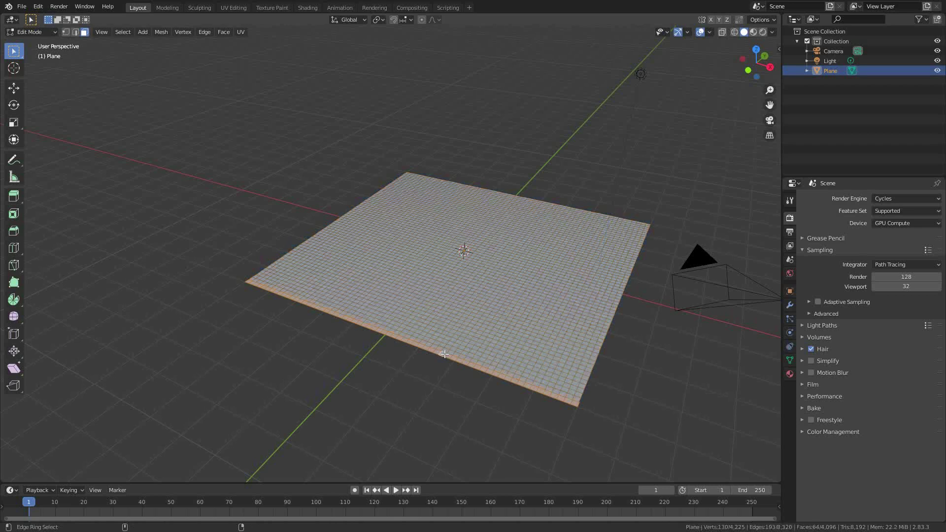
{"action": "middle_click_drag", "start_coordinate": [446, 356], "coordinate": [493, 360]}
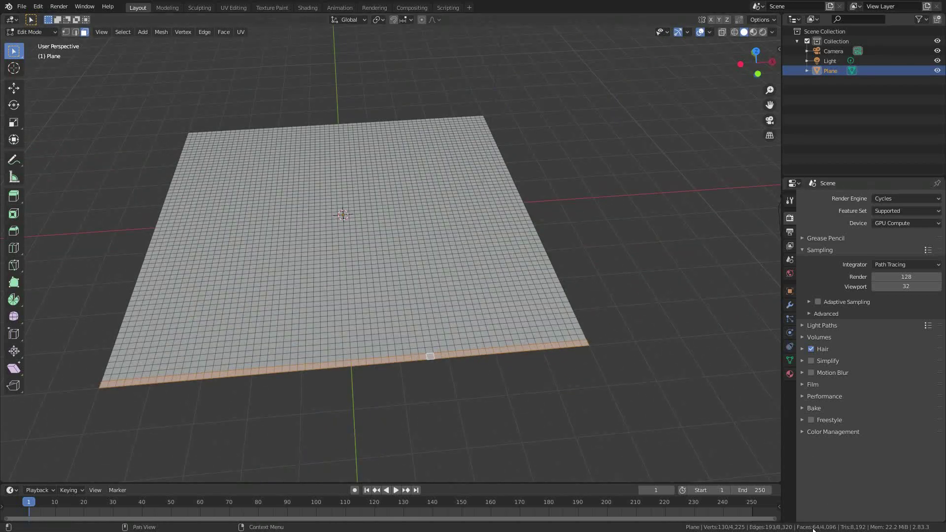
{"action": "middle_click_drag", "start_coordinate": [701, 433], "coordinate": [617, 283]}
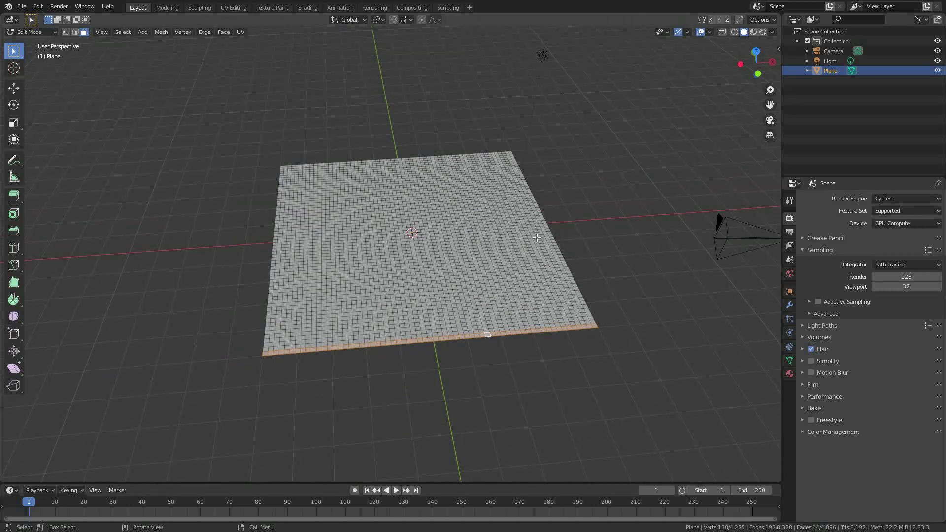
Back in Object Mode, add a Subdivision Surface modifier with viewport level 2 to the plane
{"action": "key", "text": "Tab"}
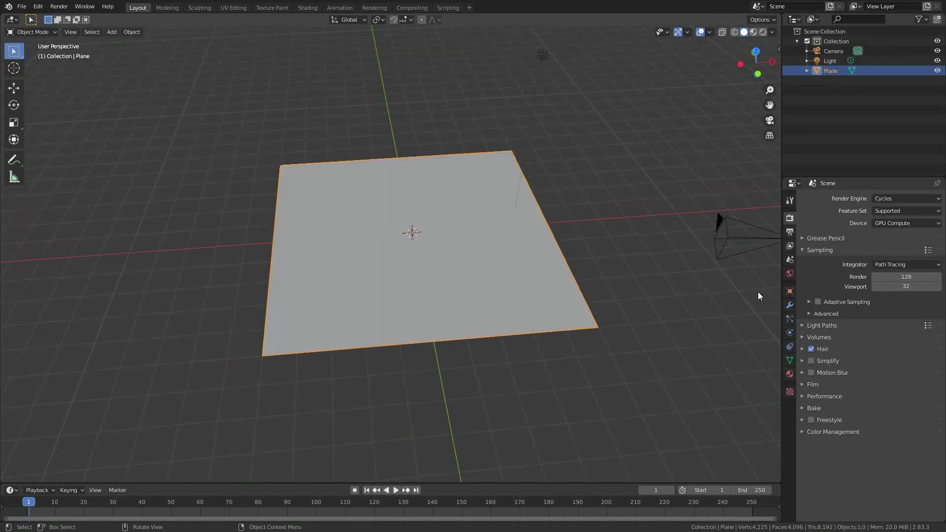
{"action": "left_click", "coordinate": [789, 305]}
{"action": "left_click", "coordinate": [829, 198]}
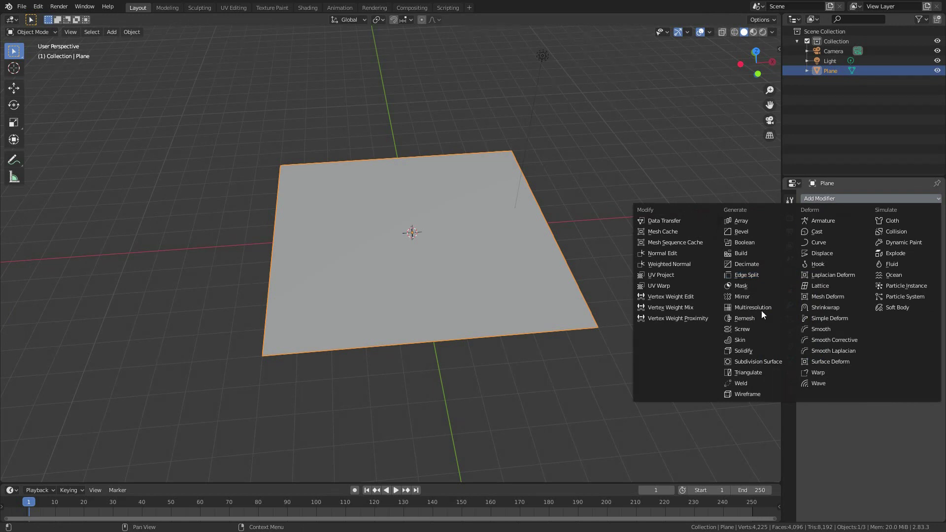
{"action": "left_click", "coordinate": [742, 363]}
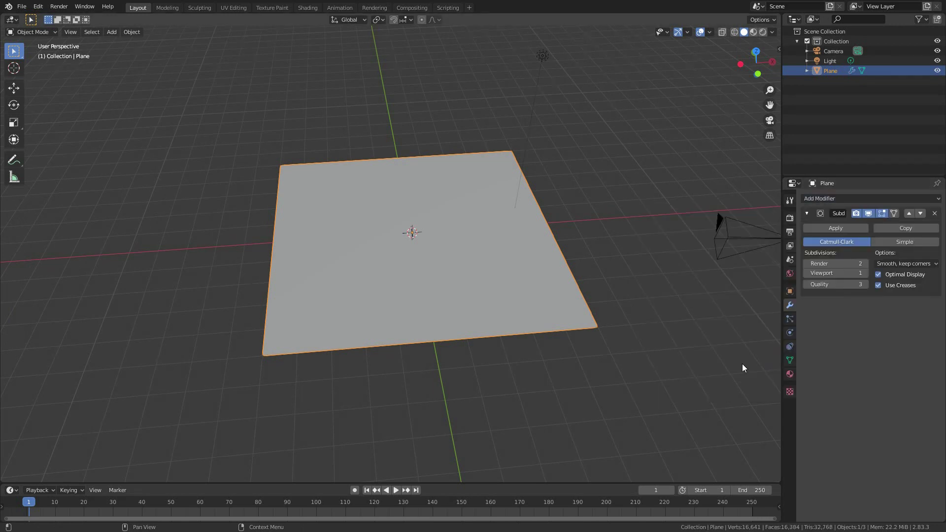
{"action": "left_click", "coordinate": [866, 273]}
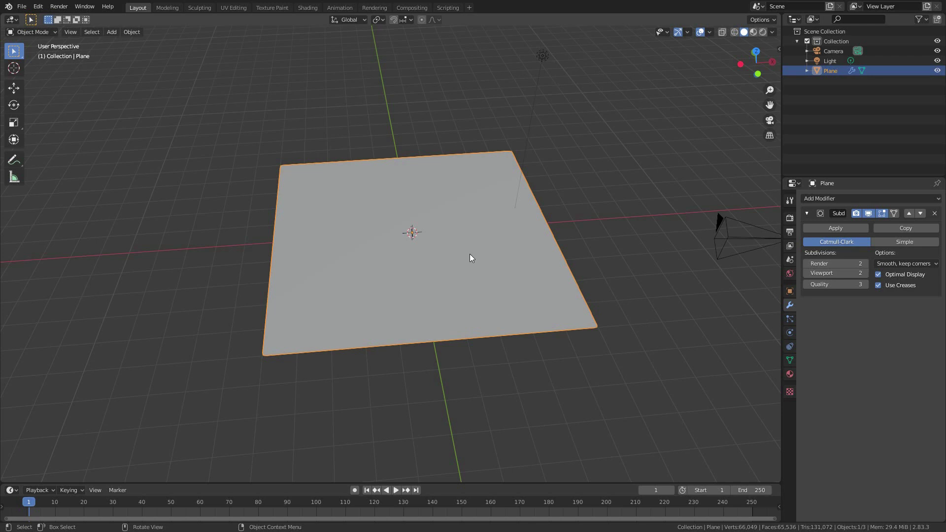
{"action": "middle_click_drag", "start_coordinate": [532, 335], "coordinate": [591, 310]}
{"action": "scroll", "coordinate": [592, 296], "scroll_direction": "up", "scroll_amount": 6}
{"action": "scroll", "coordinate": [611, 304], "scroll_direction": "up", "scroll_amount": 3}
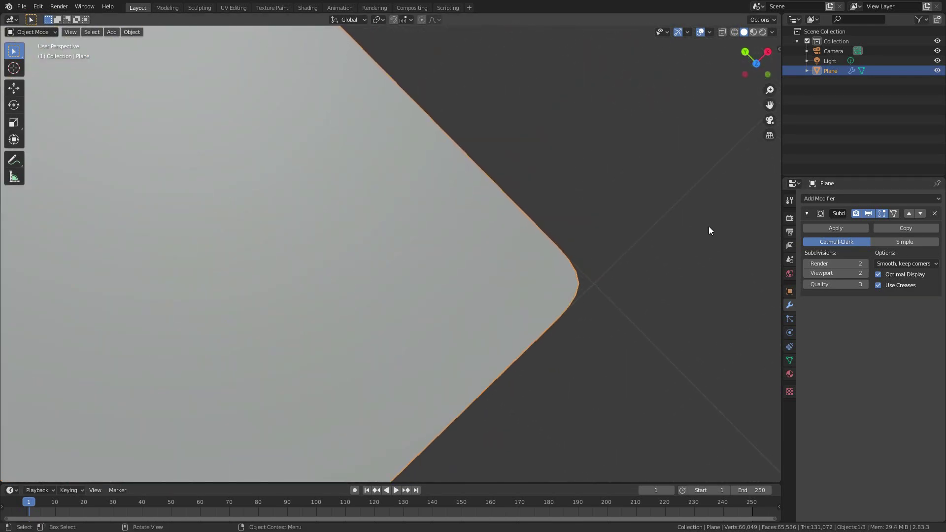
Set the subdivision to Simple and add a Voronoi Texture node below the Diffuse BSDF
{"action": "left_click", "coordinate": [914, 243]}
{"action": "scroll", "coordinate": [547, 266], "scroll_direction": "down", "scroll_amount": 8}
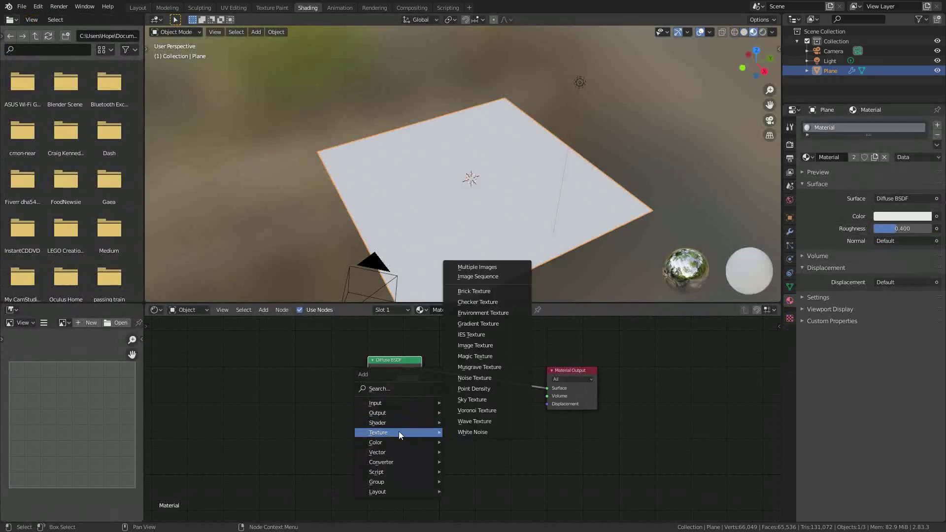
{"action": "left_click", "coordinate": [472, 410]}
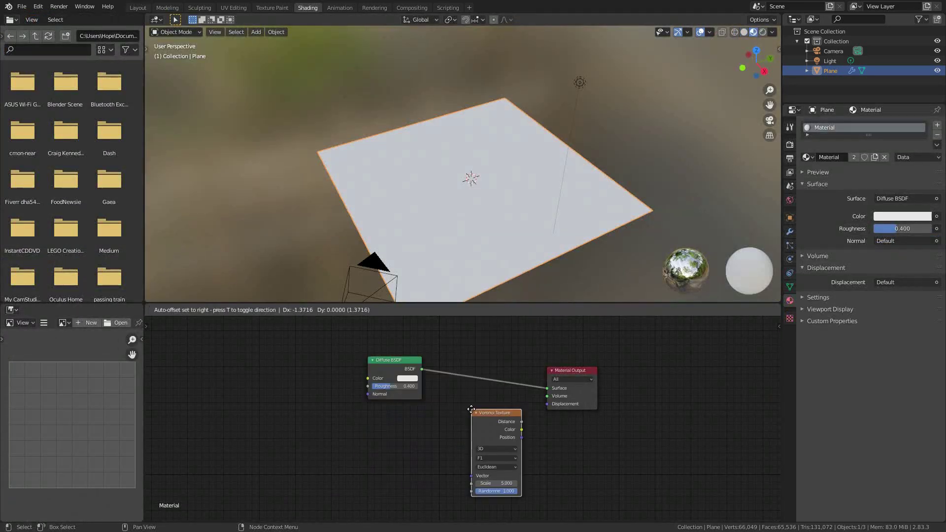
{"action": "left_click", "coordinate": [370, 409]}
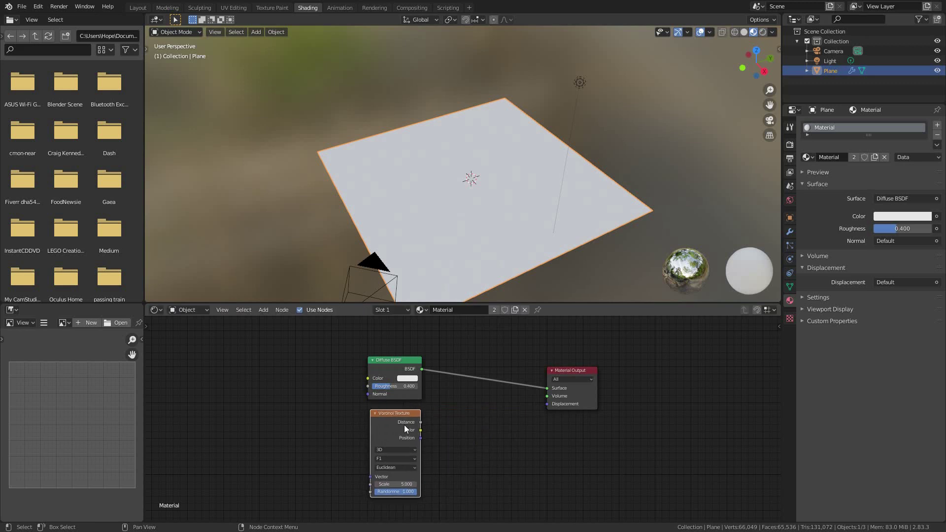
{"action": "scroll", "coordinate": [407, 416], "scroll_direction": "up", "scroll_amount": 1}
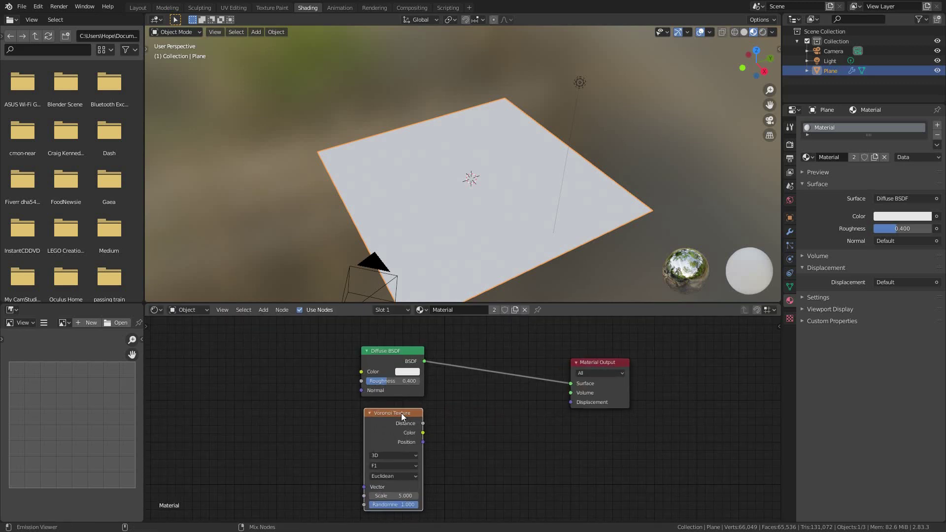
Preview the Voronoi outputs, then link Distance to the Material Output Displacement
{"action": "left_click", "coordinate": [401, 413], "text": "ctrl+shift"}
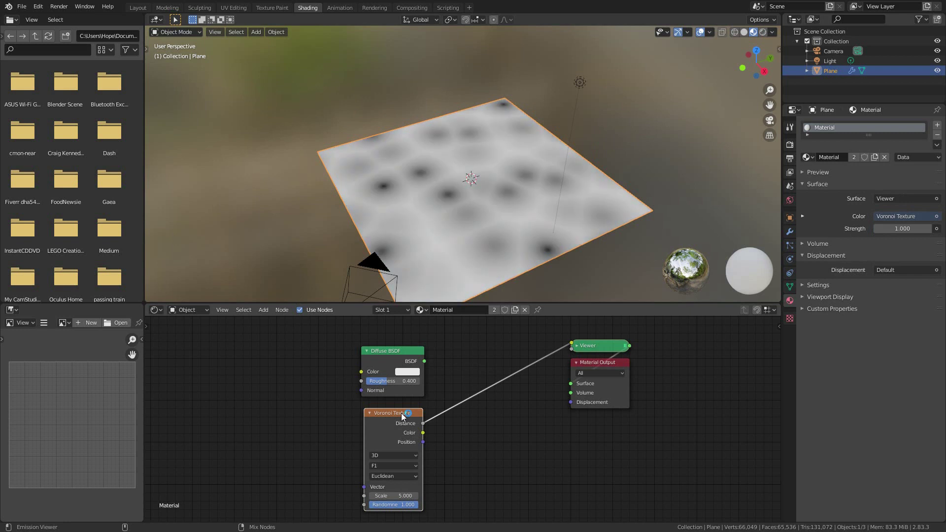
{"action": "left_click", "coordinate": [401, 413], "text": "ctrl+shift"}
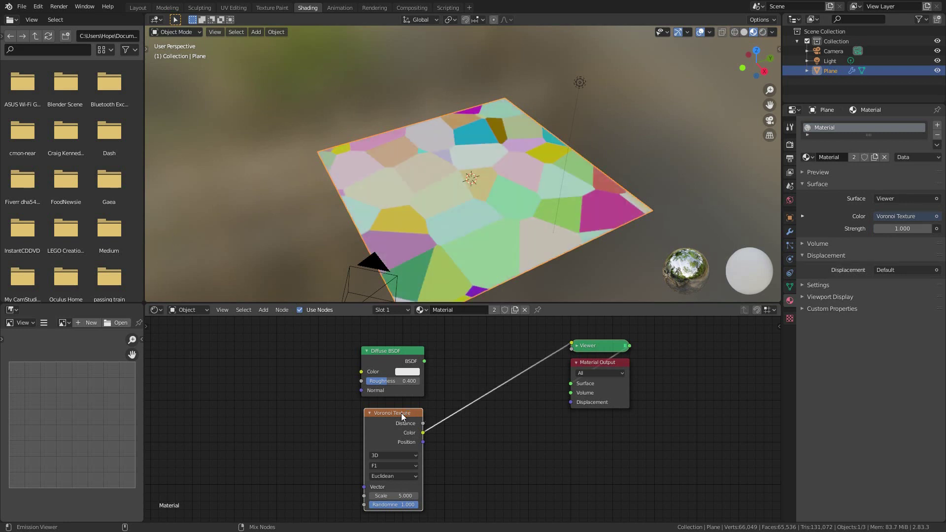
{"action": "left_click", "coordinate": [401, 413], "text": "ctrl+shift"}
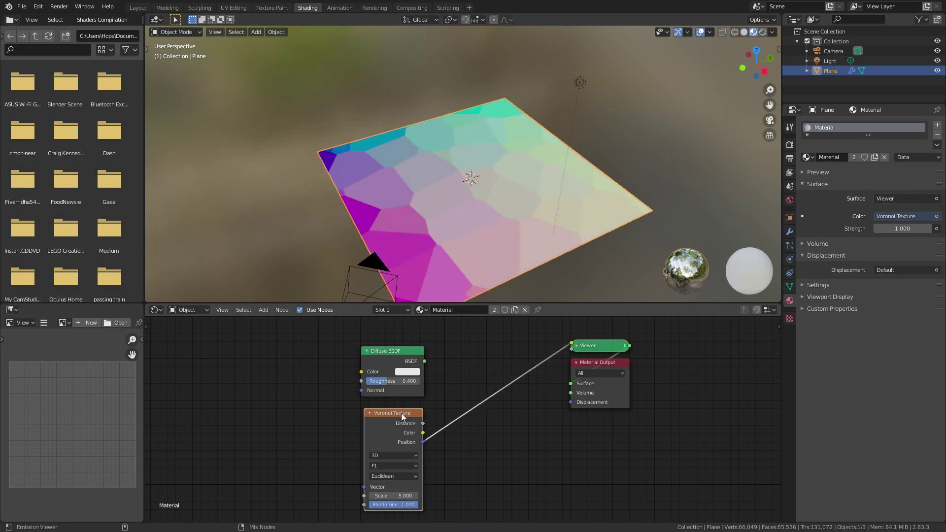
{"action": "left_click", "coordinate": [401, 413], "text": "ctrl+shift"}
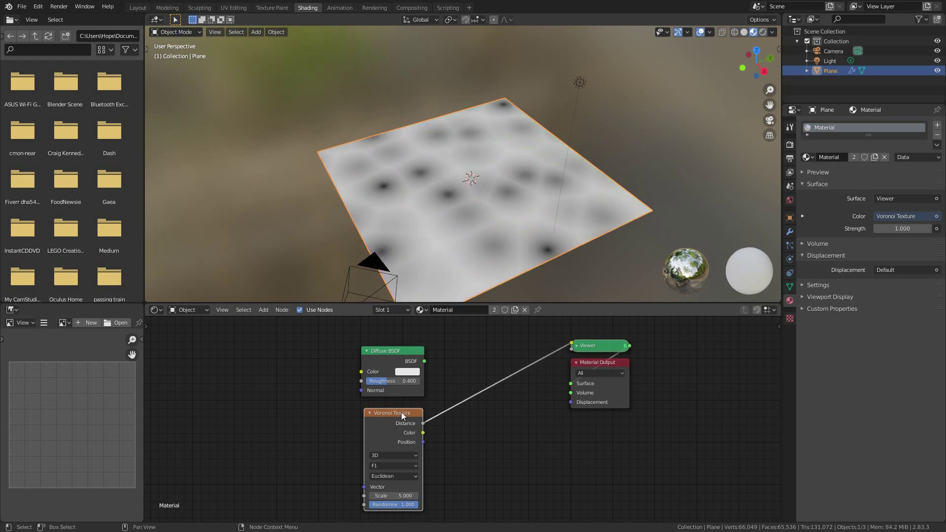
{"action": "left_click_drag", "start_coordinate": [423, 424], "coordinate": [571, 402]}
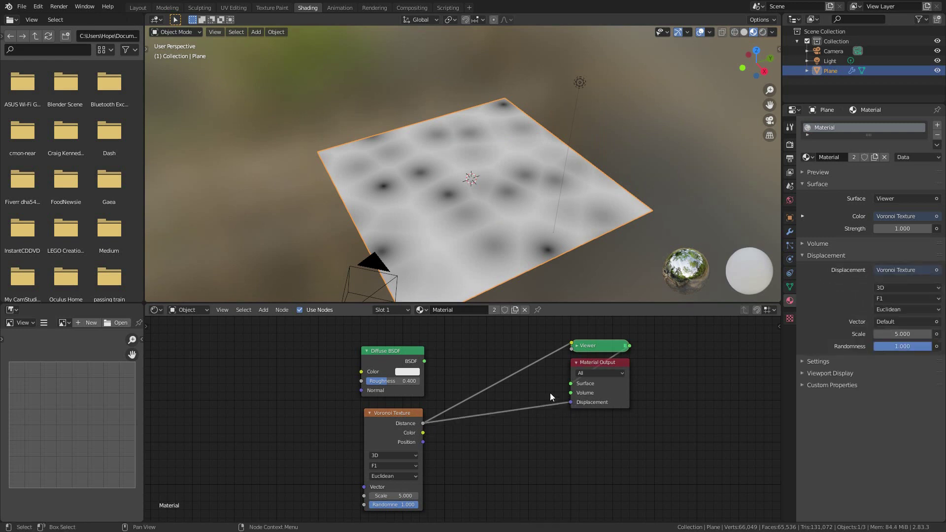
Restore Diffuse BSDF as the surface shader and insert a Displacement node on the displacement link
{"action": "left_click", "coordinate": [399, 350], "text": "ctrl+shift"}
{"action": "key", "text": "shift+a"}
{"action": "mouse_move", "coordinate": [492, 428]}
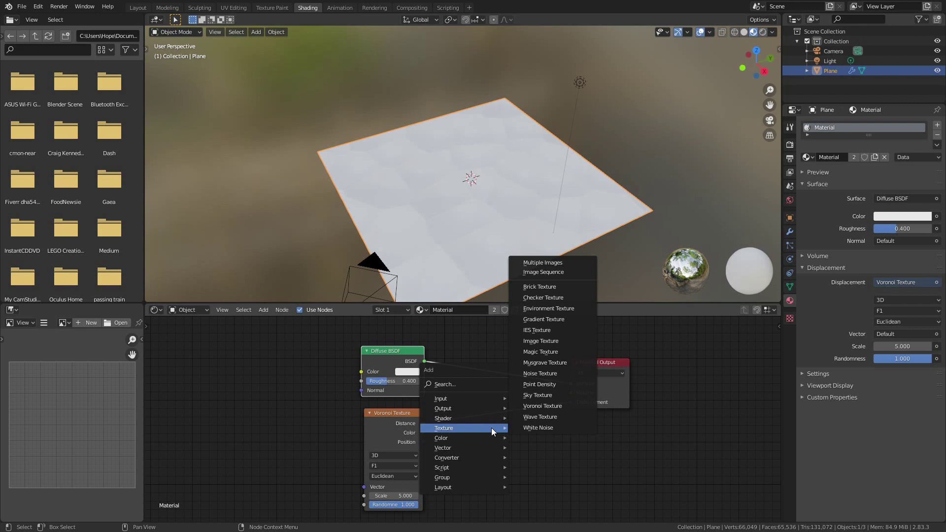
{"action": "mouse_move", "coordinate": [478, 448]}
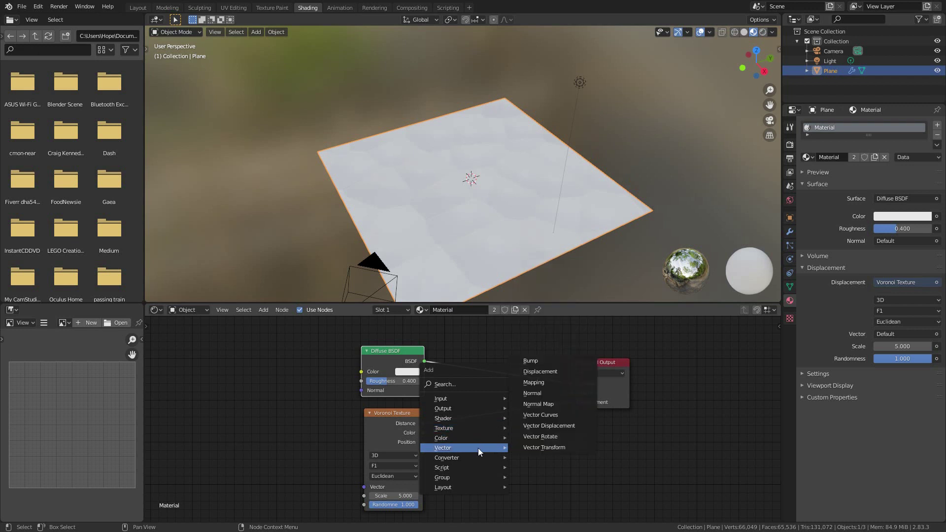
{"action": "left_click", "coordinate": [540, 372]}
{"action": "left_click", "coordinate": [460, 401]}
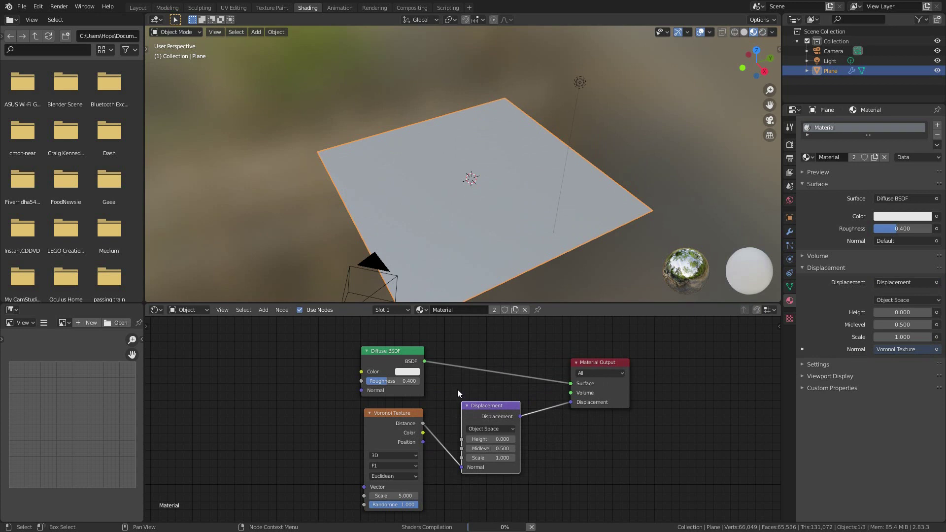
Set the material's Surface Displacement method to Displacement and Bump
{"action": "left_click", "coordinate": [824, 364]}
{"action": "left_click", "coordinate": [900, 431]}
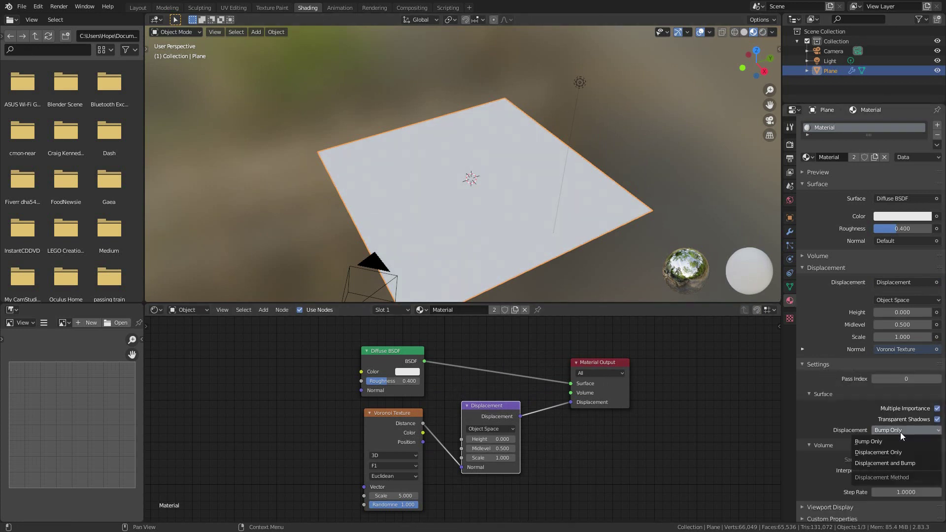
{"action": "left_click", "coordinate": [875, 460]}
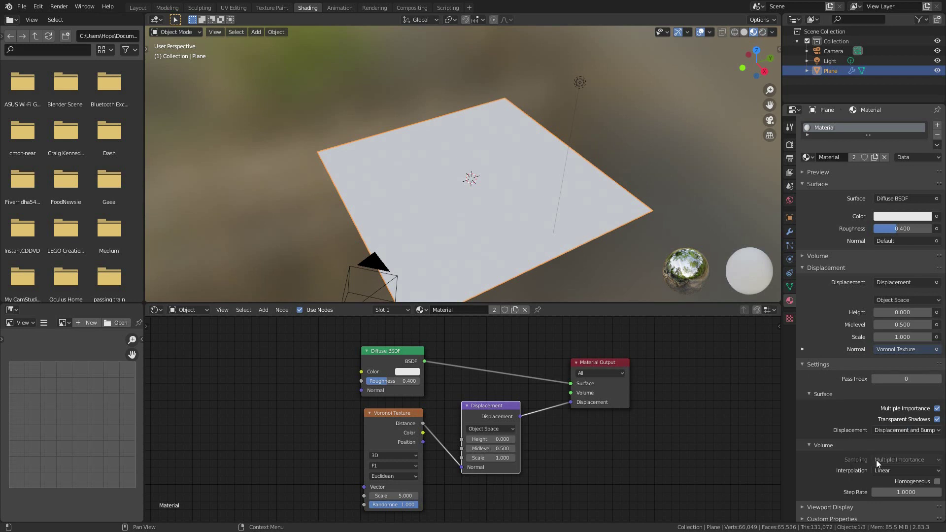
Switch the viewport to Rendered shading and link Voronoi Distance to the Displacement Height
{"action": "middle_click_drag", "start_coordinate": [431, 182], "coordinate": [517, 106]}
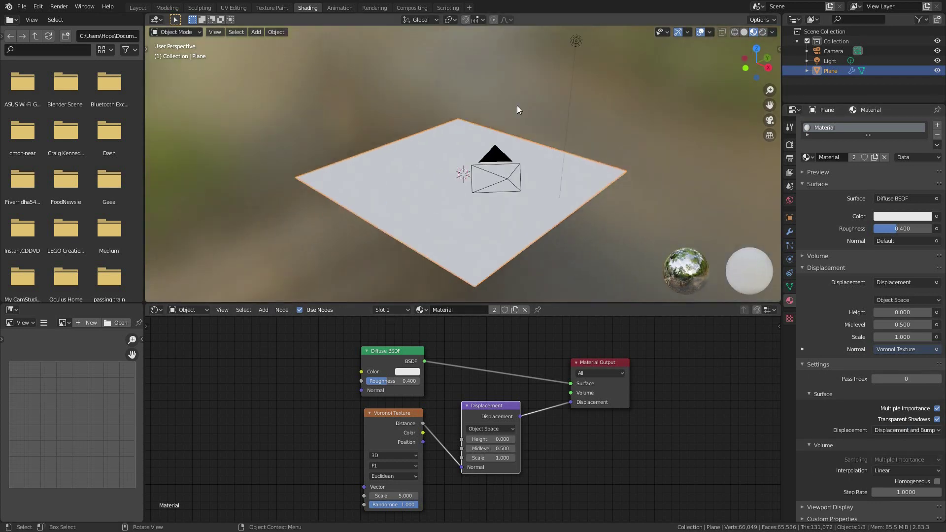
{"action": "left_click", "coordinate": [764, 31]}
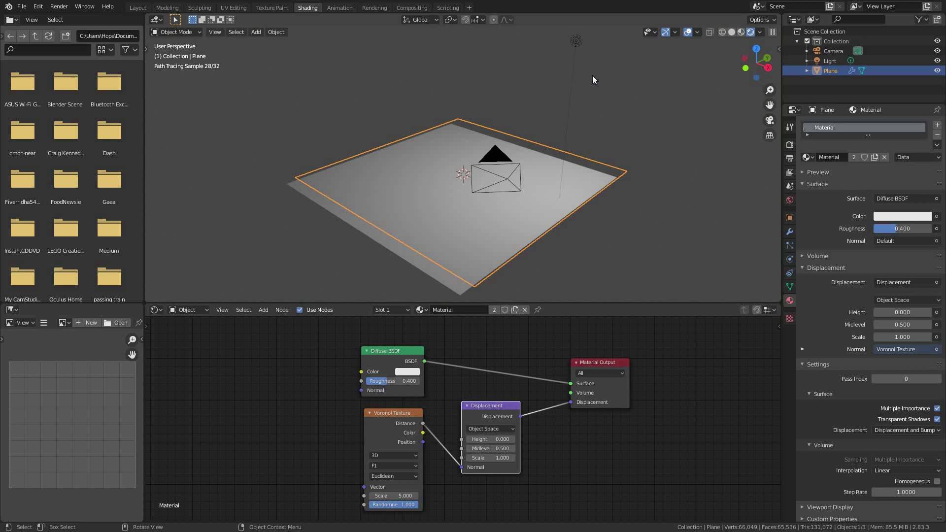
{"action": "middle_click_drag", "start_coordinate": [486, 188], "coordinate": [496, 143]}
{"action": "scroll", "coordinate": [463, 465], "scroll_direction": "up", "scroll_amount": 2}
{"action": "left_click_drag", "start_coordinate": [466, 465], "coordinate": [467, 429]}
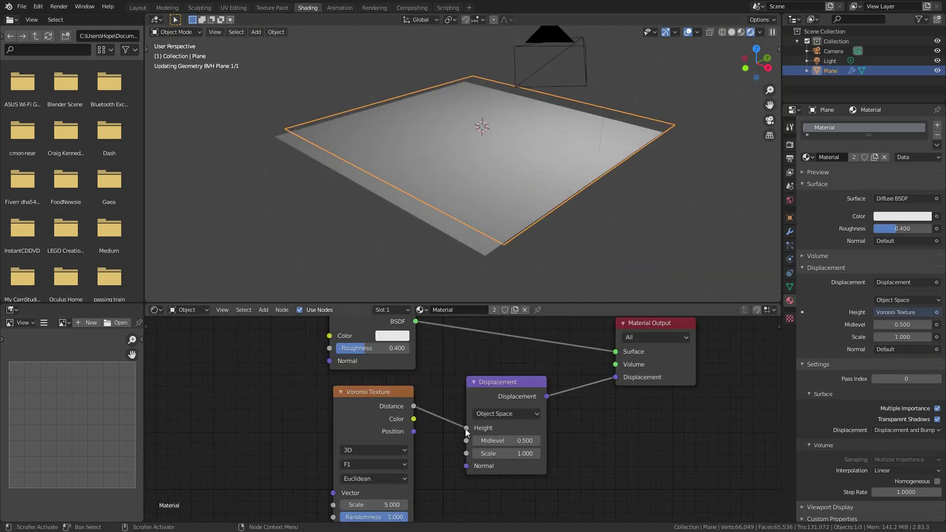
Rearrange the nodes and insert a ColorRamp between Voronoi Distance and Displacement Height
{"action": "scroll", "coordinate": [466, 431], "scroll_direction": "down", "scroll_amount": 2}
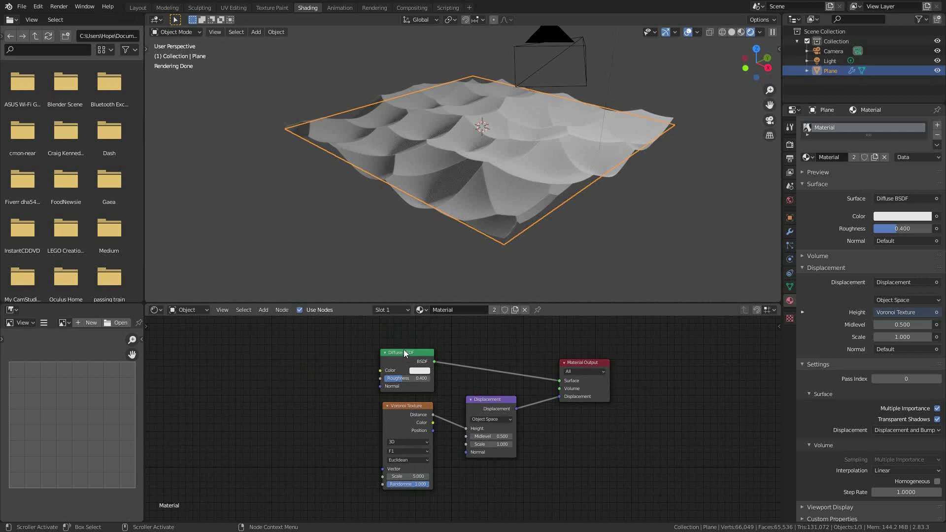
{"action": "left_click_drag", "start_coordinate": [403, 350], "coordinate": [437, 342]}
{"action": "left_click_drag", "start_coordinate": [423, 409], "coordinate": [233, 370]}
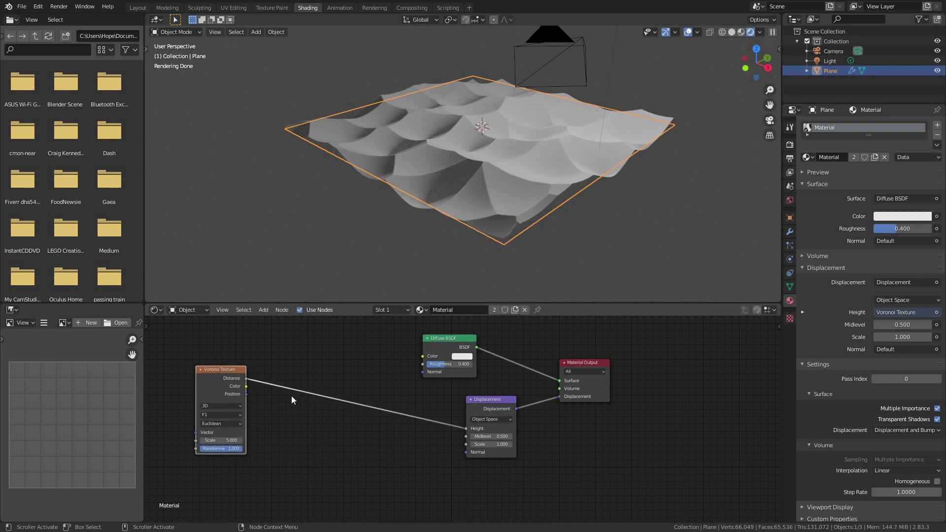
{"action": "key", "text": "shift+a"}
{"action": "mouse_move", "coordinate": [289, 395]}
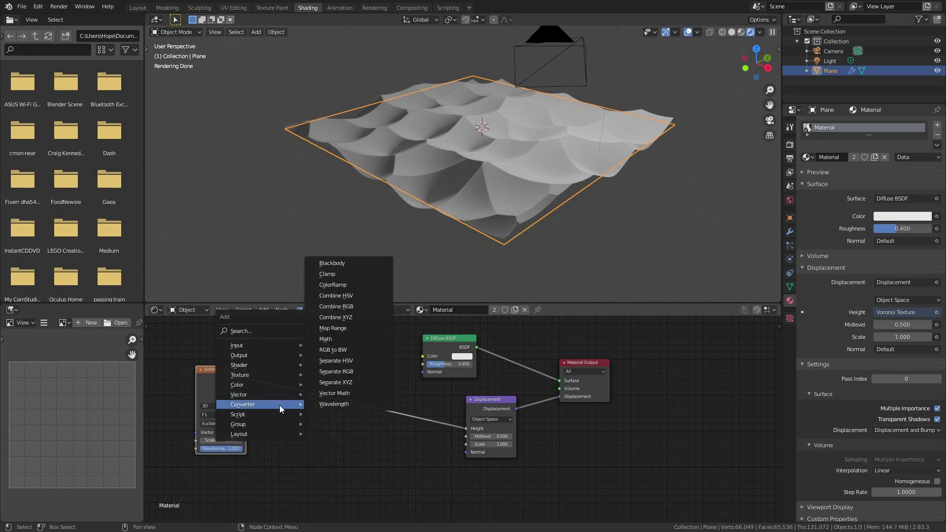
{"action": "left_click", "coordinate": [346, 286]}
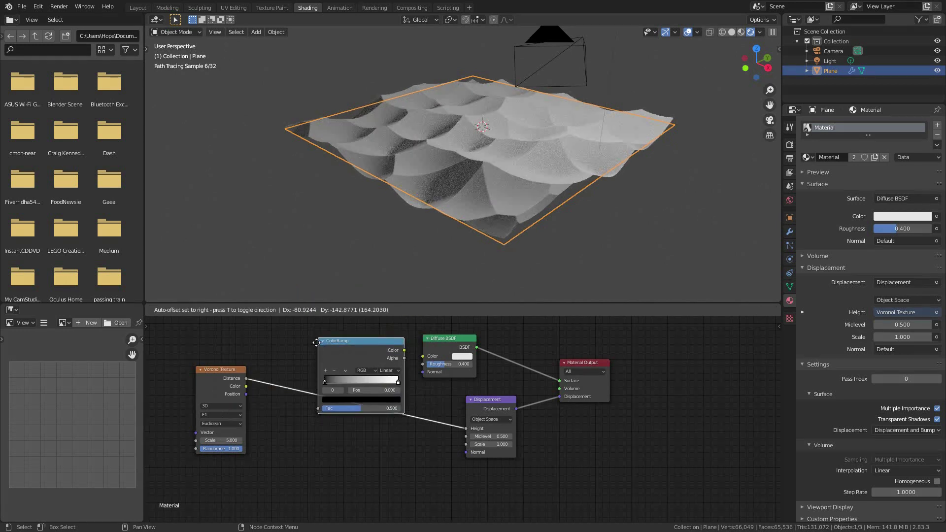
{"action": "left_click", "coordinate": [339, 397]}
Slide the ColorRamp's black stop to 0.523 and hide the viewport overlays
{"action": "scroll", "coordinate": [340, 397], "scroll_direction": "up", "scroll_amount": 2}
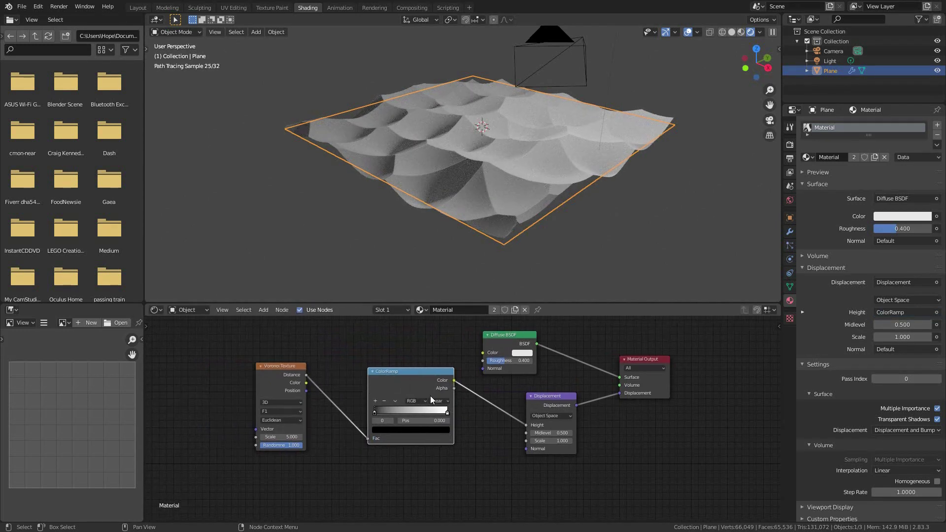
{"action": "left_click_drag", "start_coordinate": [359, 417], "coordinate": [406, 415]}
{"action": "scroll", "coordinate": [451, 176], "scroll_direction": "up", "scroll_amount": 5}
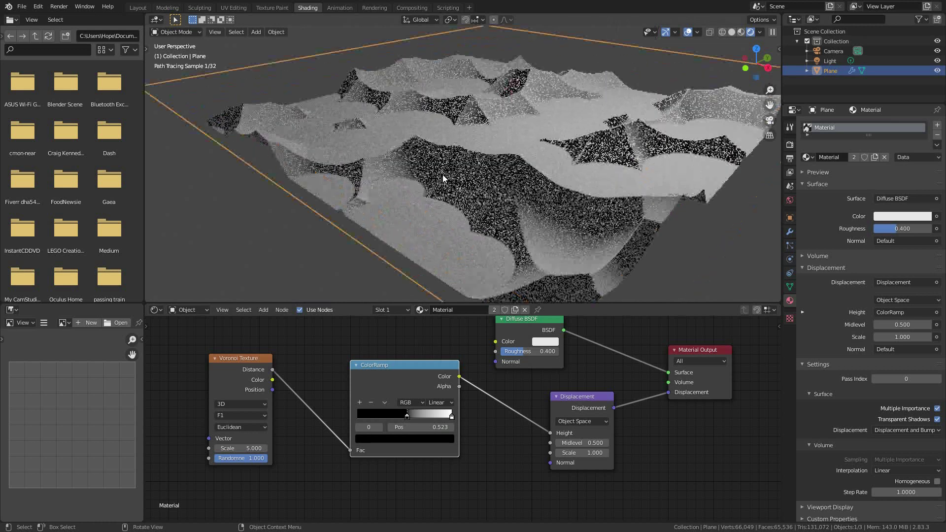
{"action": "left_click", "coordinate": [688, 33]}
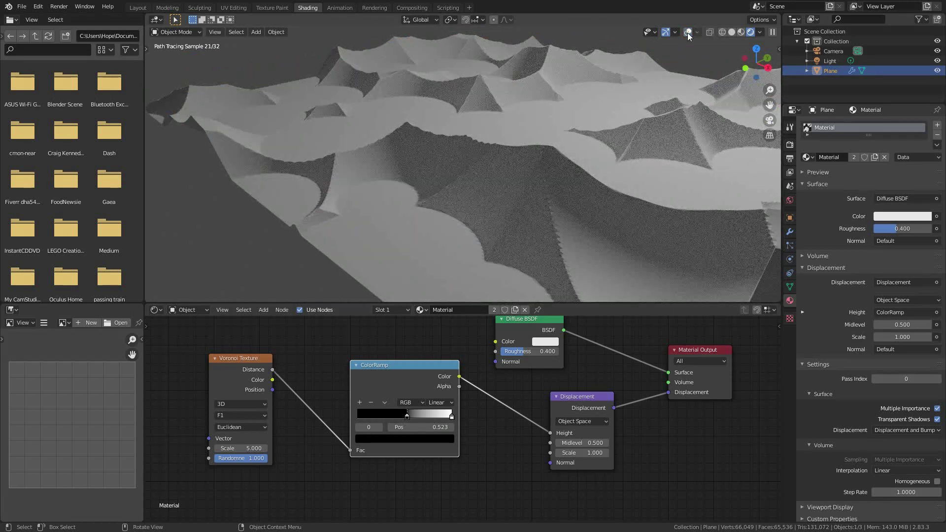
Turn off Outline Selected in the overlays and set the Subdivision viewport level to 3
{"action": "left_click", "coordinate": [688, 33]}
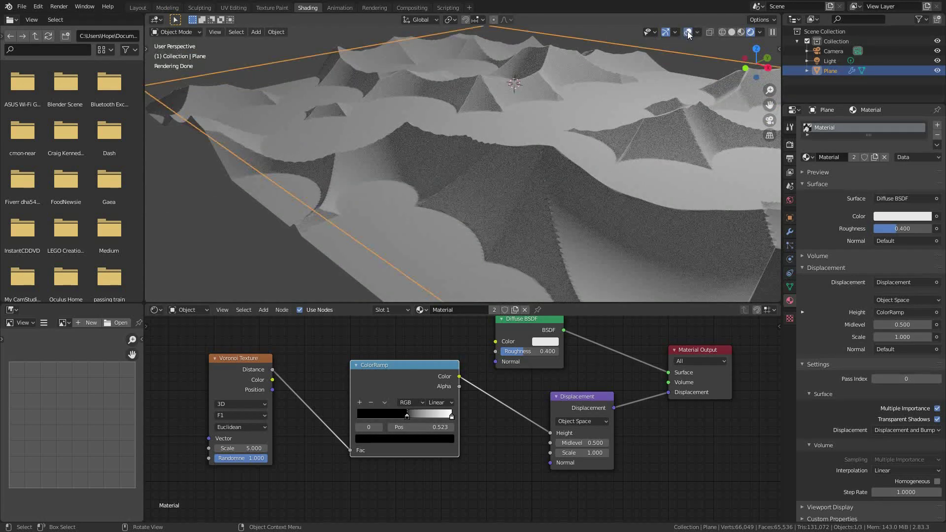
{"action": "left_click", "coordinate": [697, 32]}
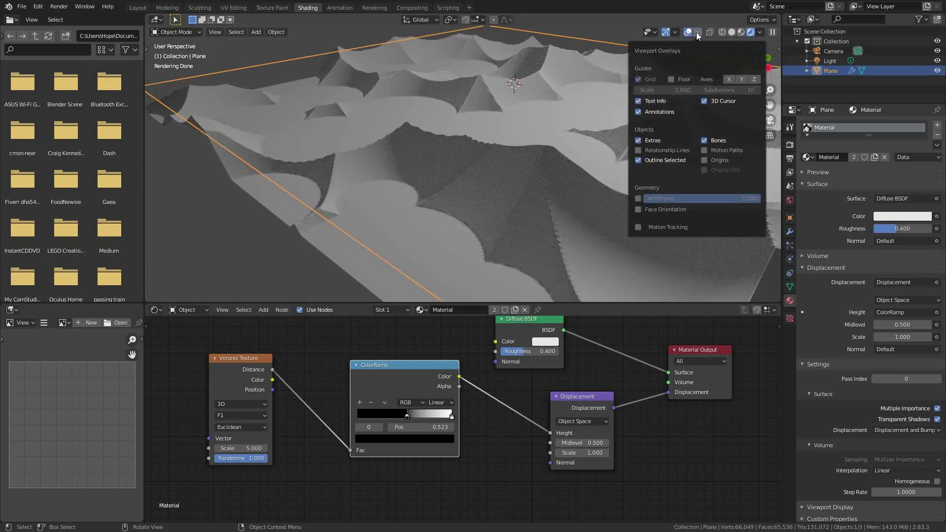
{"action": "left_click", "coordinate": [638, 160]}
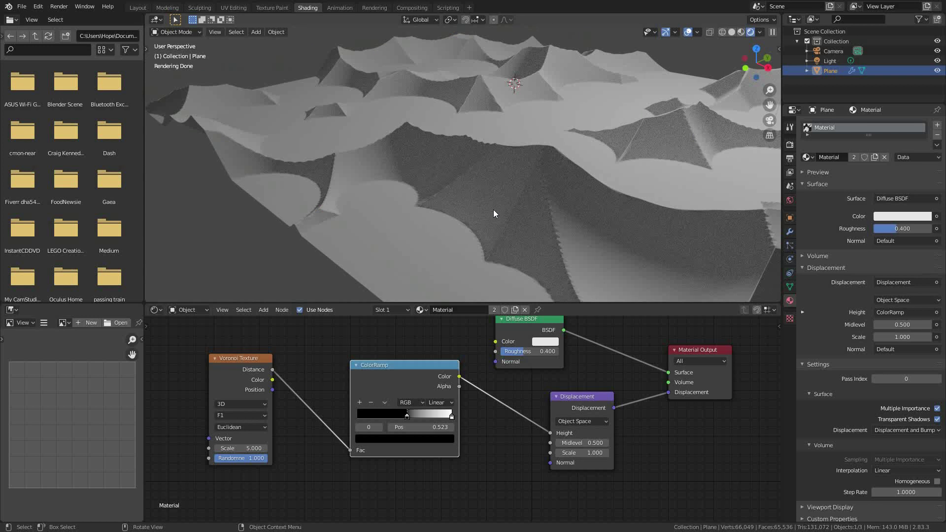
{"action": "left_click", "coordinate": [790, 234]}
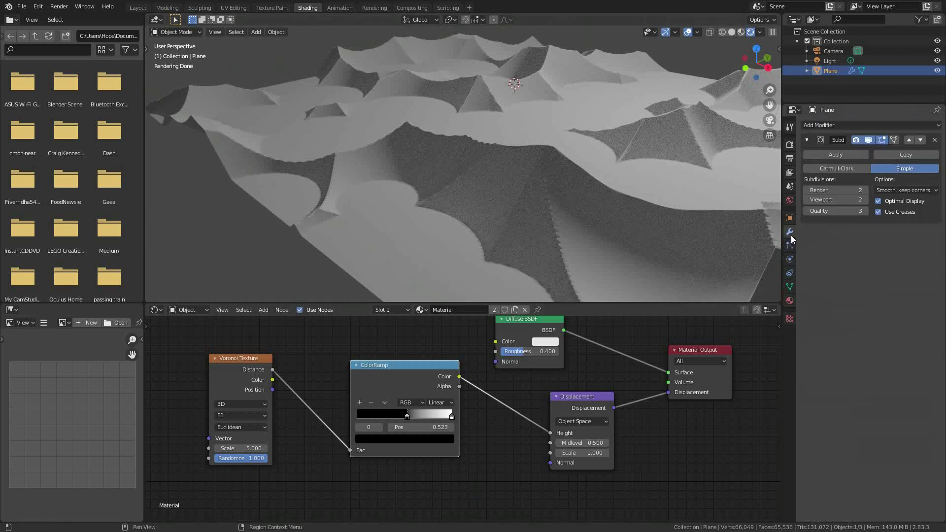
{"action": "left_click", "coordinate": [867, 199]}
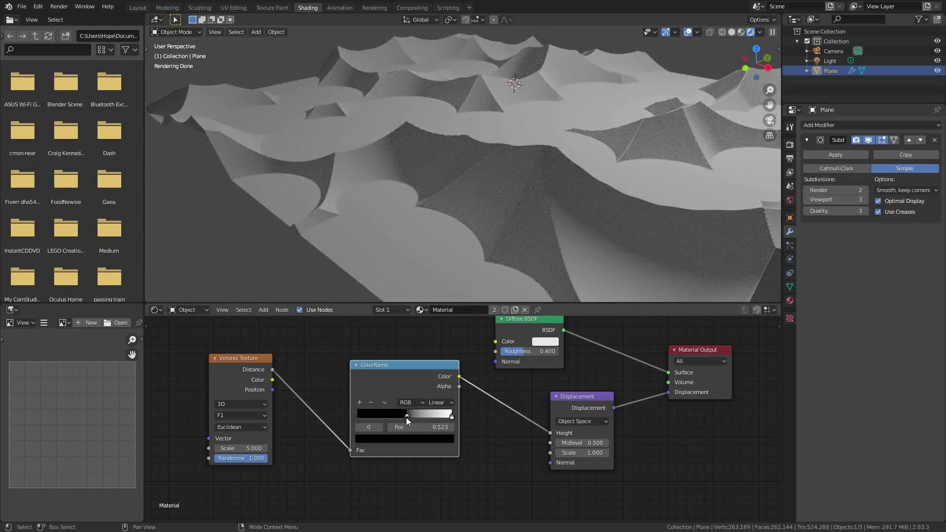
Set the ColorRamp black stop to 0 and slide the white stop to 0.586
{"action": "left_click", "coordinate": [440, 429]}
{"action": "type", "text": "0"}
{"action": "key", "text": "Return"}
{"action": "left_click", "coordinate": [449, 417]}
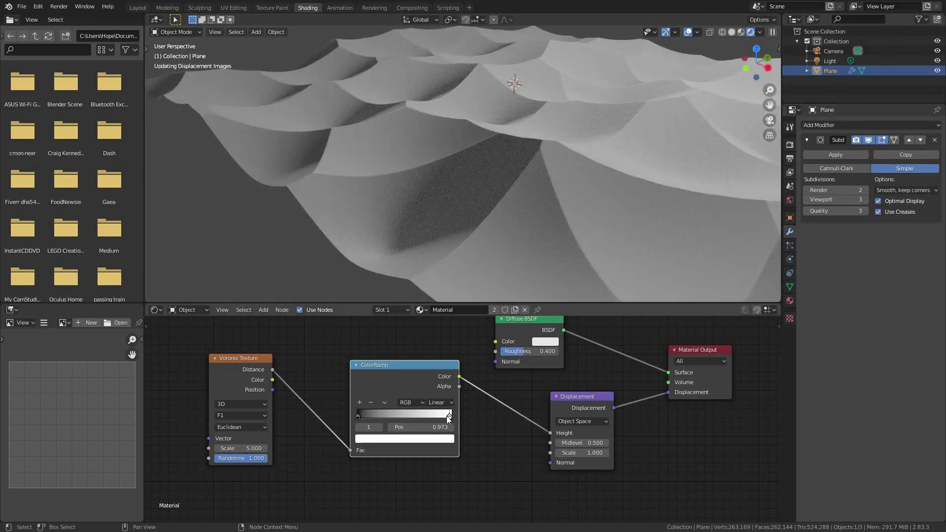
{"action": "left_click_drag", "start_coordinate": [448, 417], "coordinate": [413, 417]}
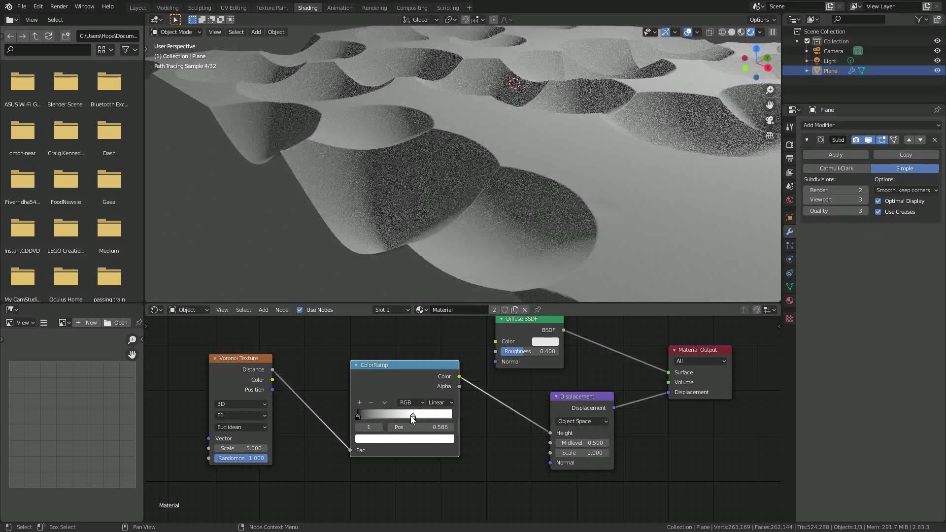
{"action": "scroll", "coordinate": [490, 144], "scroll_direction": "down", "scroll_amount": 8}
{"action": "middle_click_drag", "start_coordinate": [490, 144], "coordinate": [506, 179]}
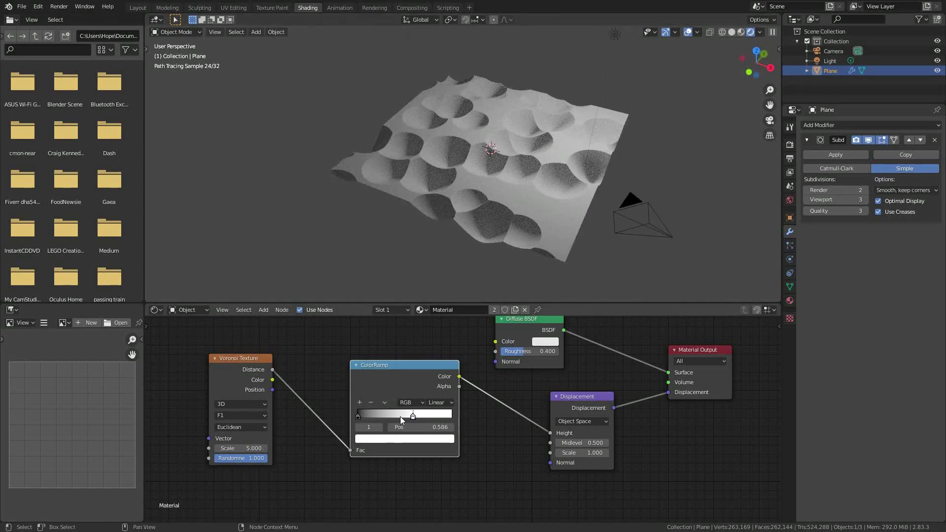
Move the ramp's second stop further right and flip the color ramp
{"action": "left_click_drag", "start_coordinate": [412, 418], "coordinate": [462, 412]}
{"action": "left_click", "coordinate": [386, 401]}
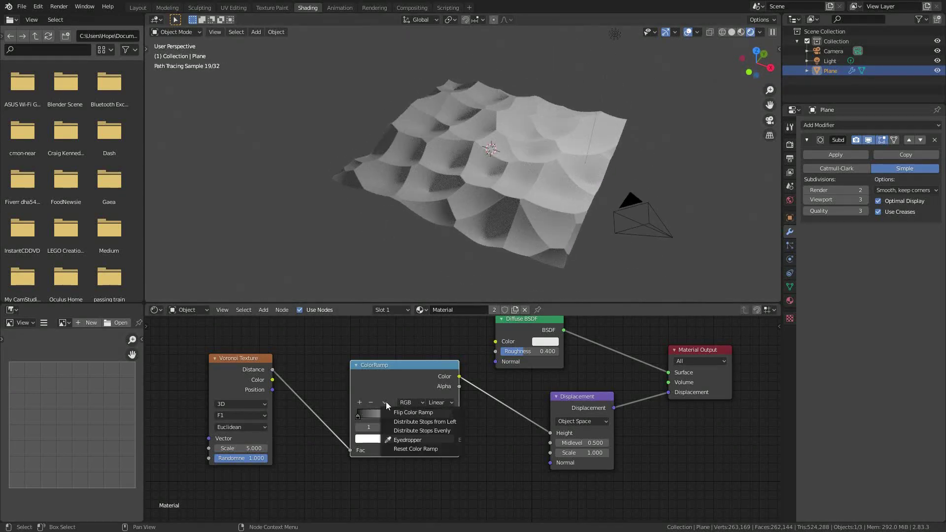
{"action": "left_click", "coordinate": [393, 412]}
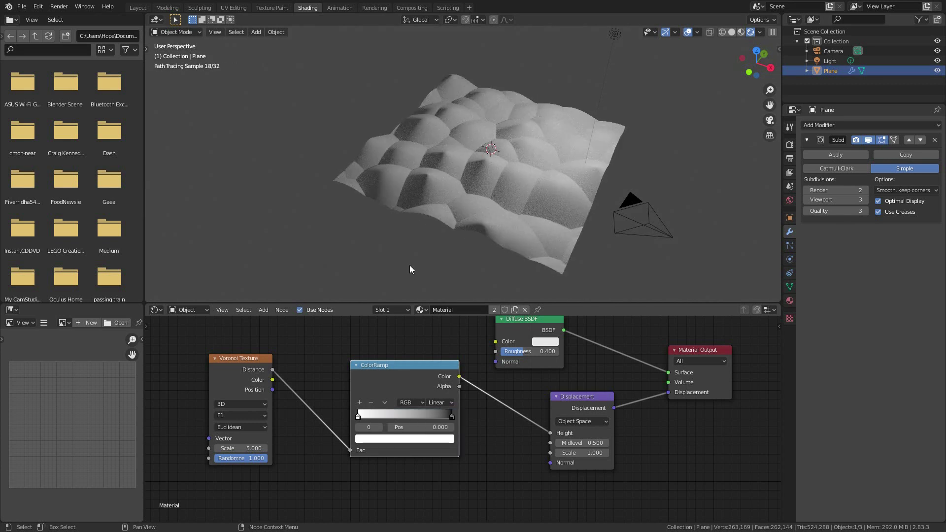
{"action": "middle_click_drag", "start_coordinate": [462, 176], "coordinate": [465, 141]}
{"action": "scroll", "coordinate": [467, 167], "scroll_direction": "up", "scroll_amount": 3}
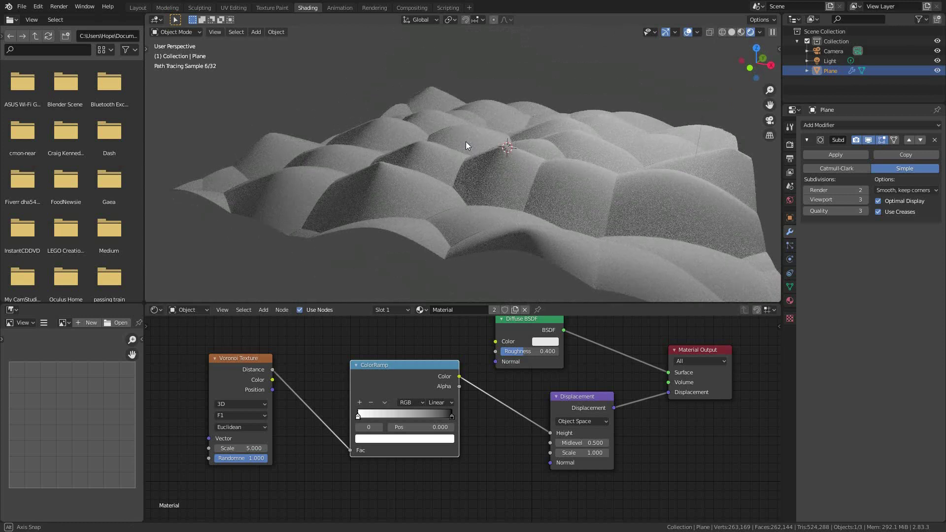
Undo the ramp flip and convert the ColorRamp into an RGB Curves node
{"action": "key", "text": "ctrl+z"}
{"action": "key", "text": "shift+s"}
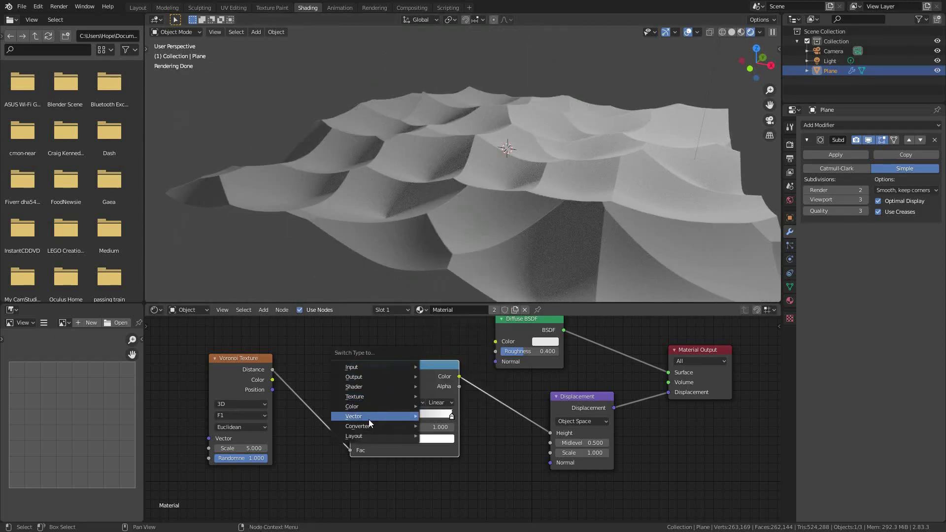
{"action": "mouse_move", "coordinate": [370, 407]}
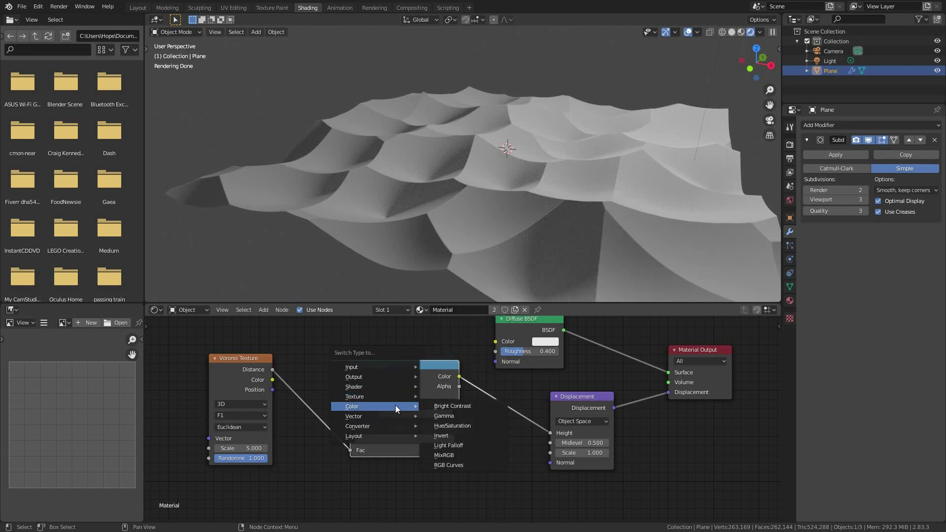
{"action": "left_click", "coordinate": [453, 466]}
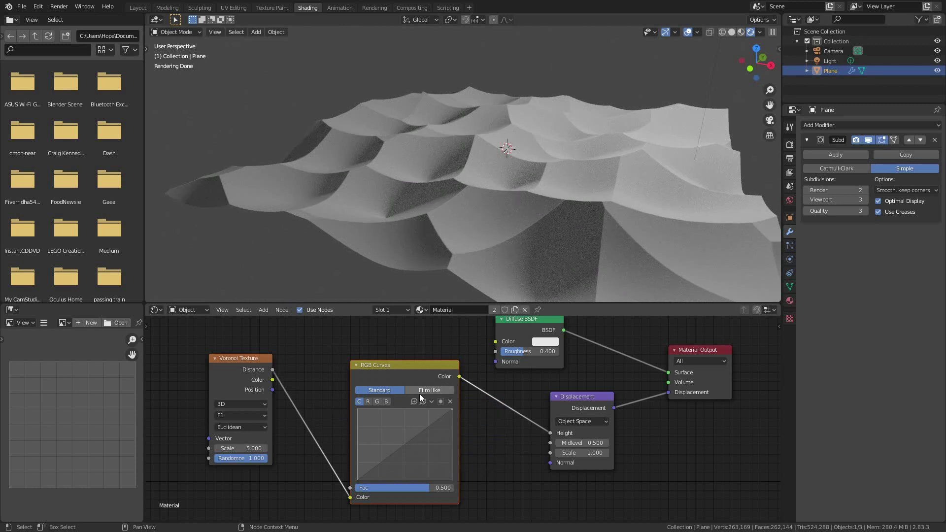
{"action": "scroll", "coordinate": [419, 393], "scroll_direction": "down", "scroll_amount": 2}
{"action": "scroll", "coordinate": [418, 392], "scroll_direction": "down", "scroll_amount": 2}
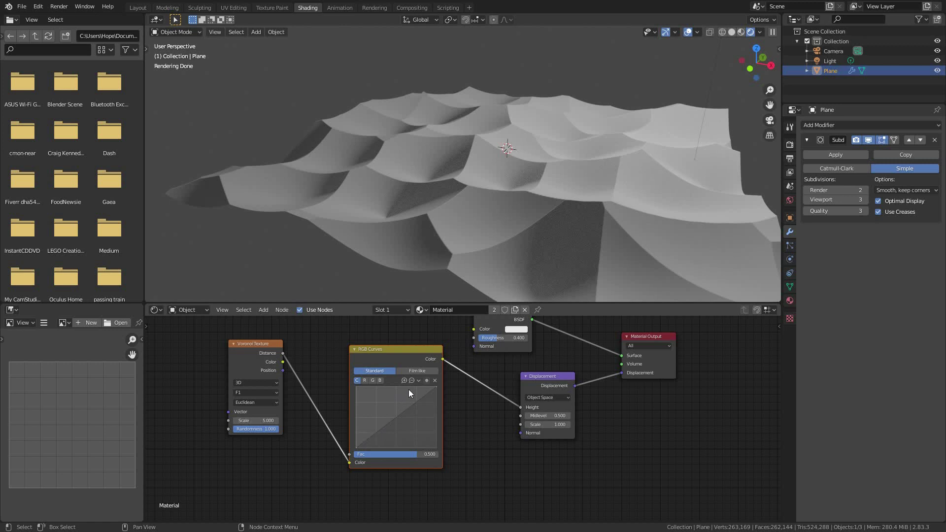
Bend the RGB Curves into an S-curve by dragging the middle point and raising the bottom-left endpoint
{"action": "scroll", "coordinate": [383, 420], "scroll_direction": "up", "scroll_amount": 3}
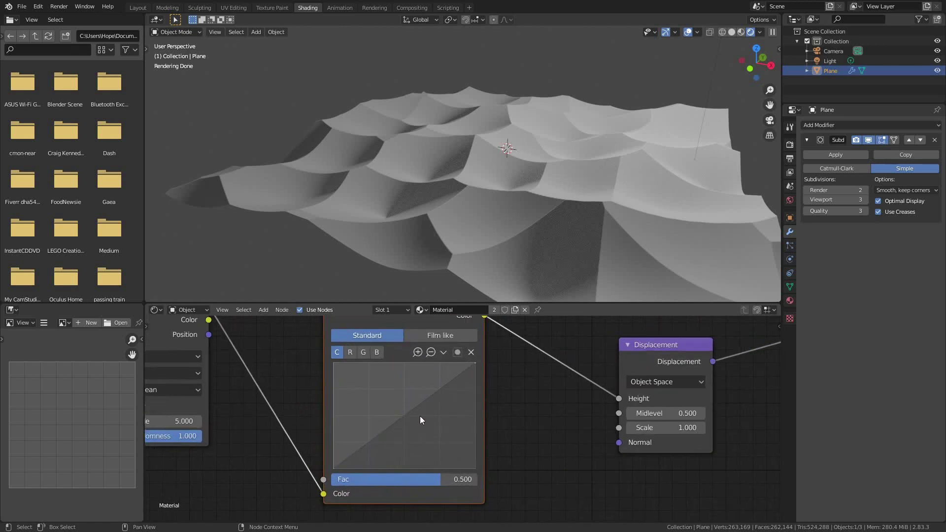
{"action": "scroll", "coordinate": [352, 465], "scroll_direction": "down", "scroll_amount": 2}
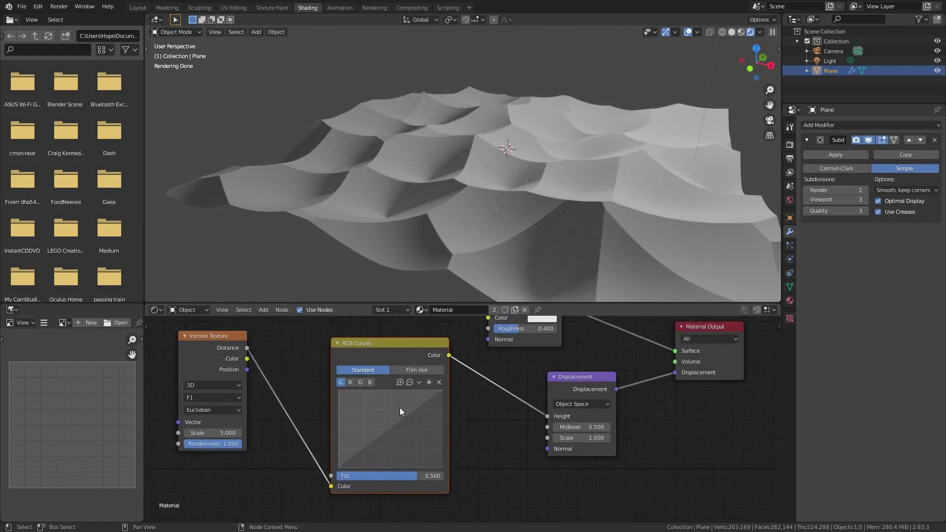
{"action": "left_click_drag", "start_coordinate": [391, 432], "coordinate": [400, 451]}
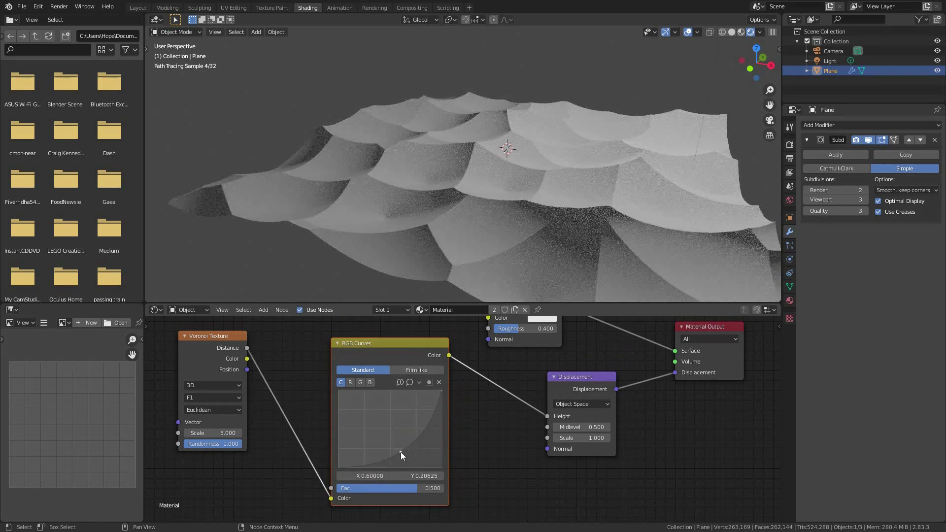
{"action": "left_click_drag", "start_coordinate": [399, 451], "coordinate": [400, 455]}
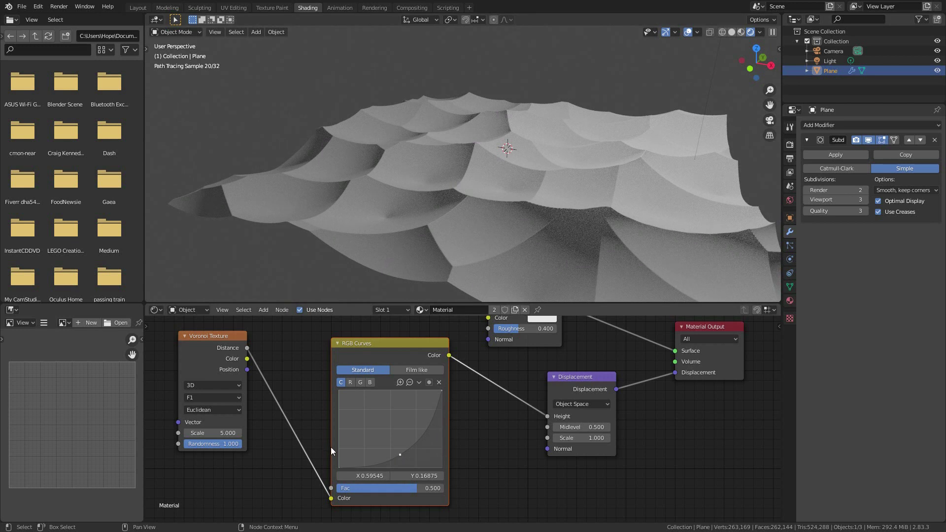
{"action": "left_click_drag", "start_coordinate": [339, 467], "coordinate": [339, 467]}
{"action": "left_click_drag", "start_coordinate": [401, 454], "coordinate": [391, 460]}
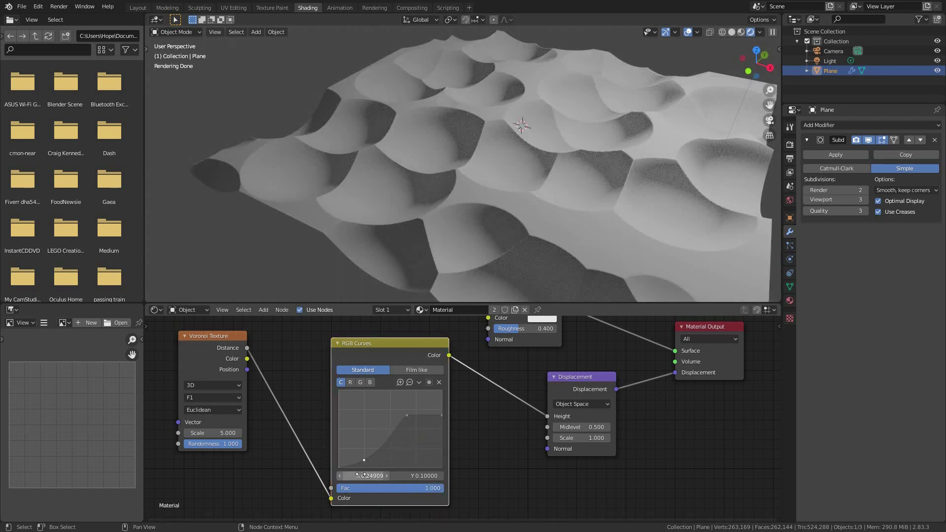
Give the upper curve point (X 0.66091, Y 0.68000) a Vector Handle after trying Auto Handle
{"action": "left_click", "coordinate": [419, 384]}
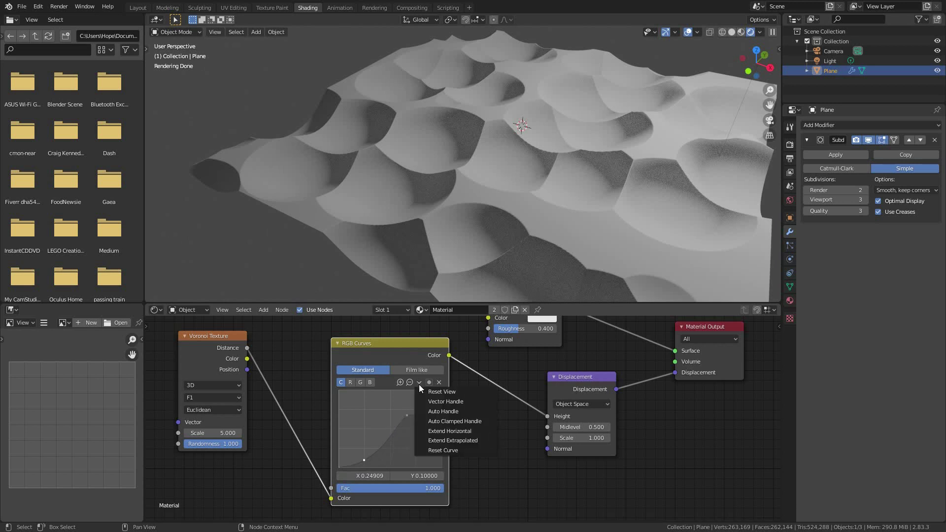
{"action": "left_click", "coordinate": [433, 411]}
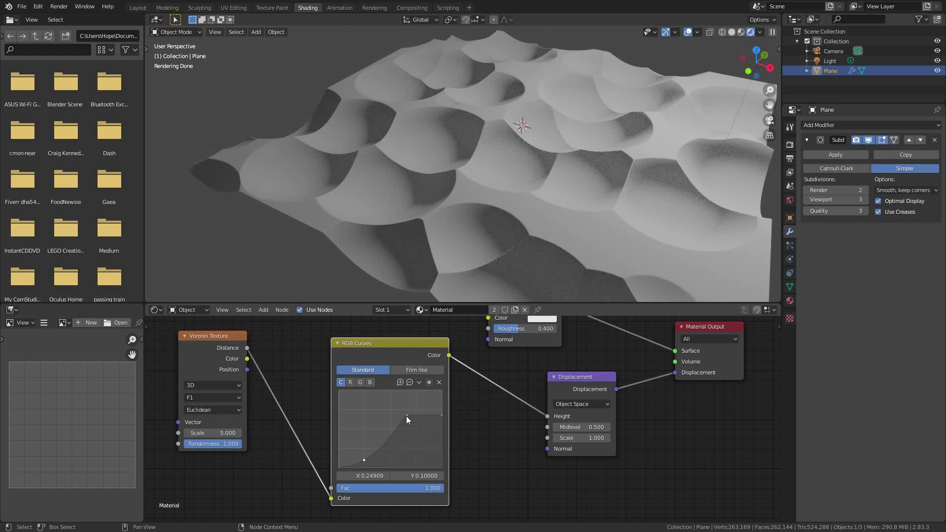
{"action": "left_click", "coordinate": [406, 416]}
{"action": "left_click", "coordinate": [419, 383]}
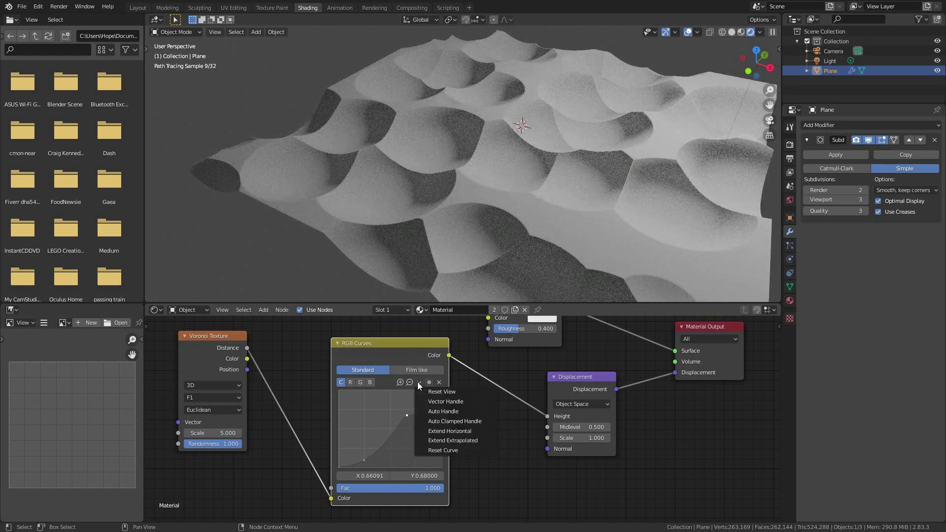
{"action": "left_click", "coordinate": [432, 412]}
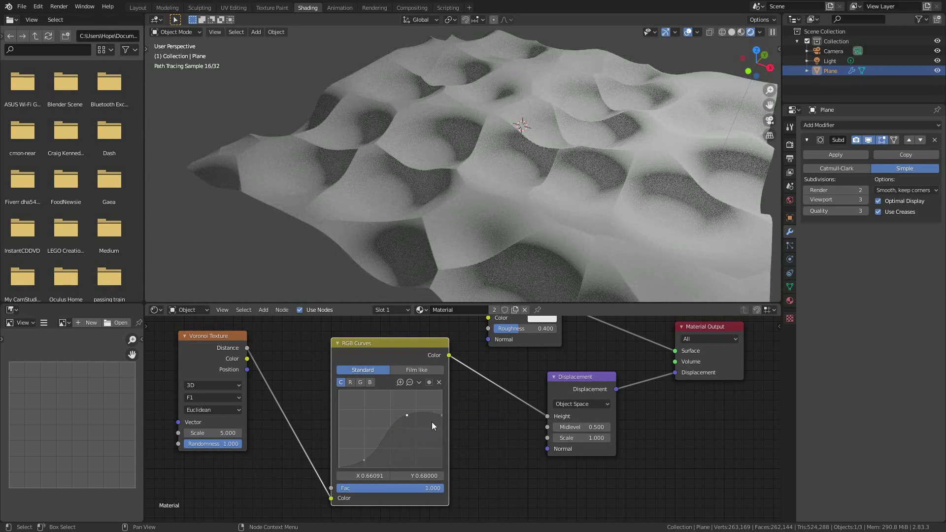
{"action": "left_click", "coordinate": [419, 383]}
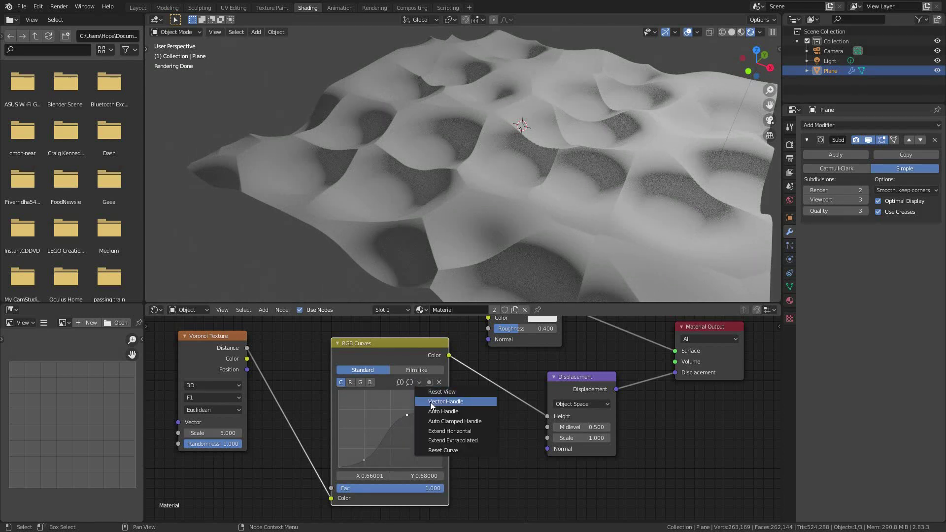
{"action": "left_click", "coordinate": [430, 402]}
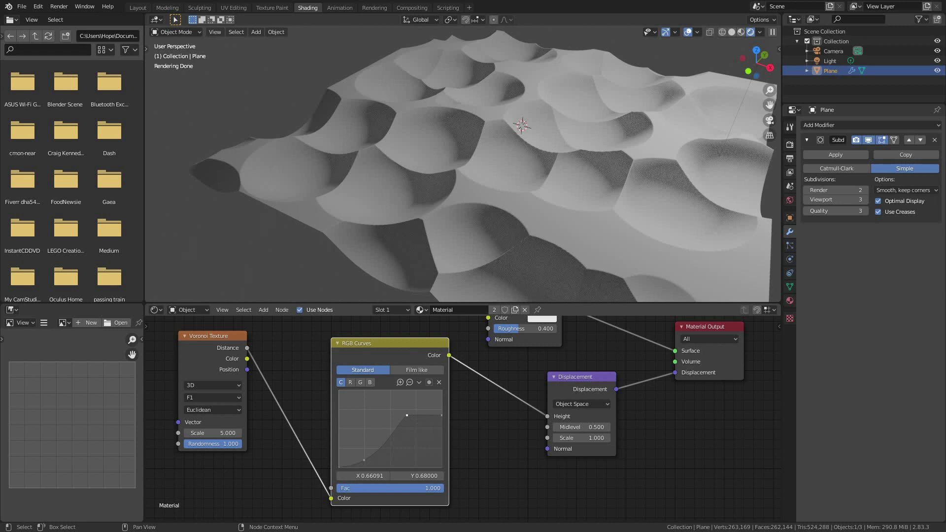
Slide the upper curve point to X 0.61455 and add another point to the curve
{"action": "left_click", "coordinate": [412, 415]}
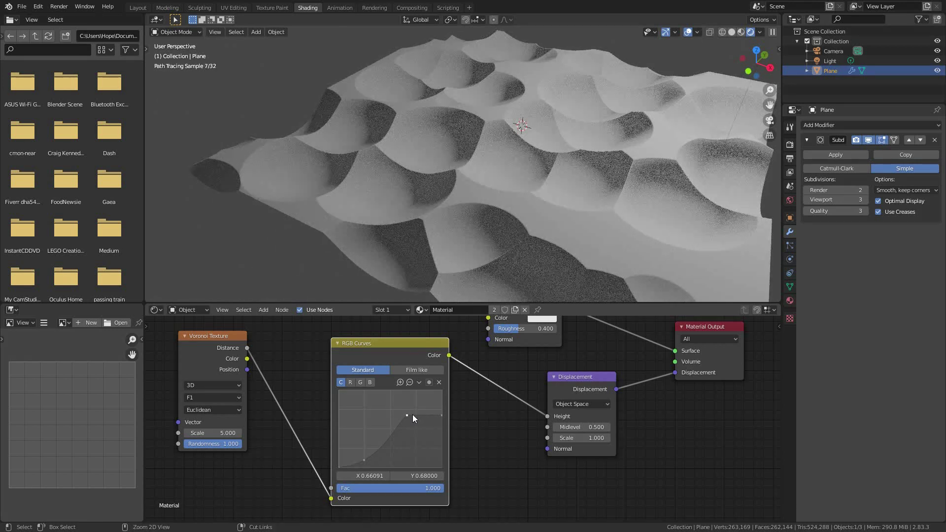
{"action": "left_click_drag", "start_coordinate": [413, 415], "coordinate": [413, 415]}
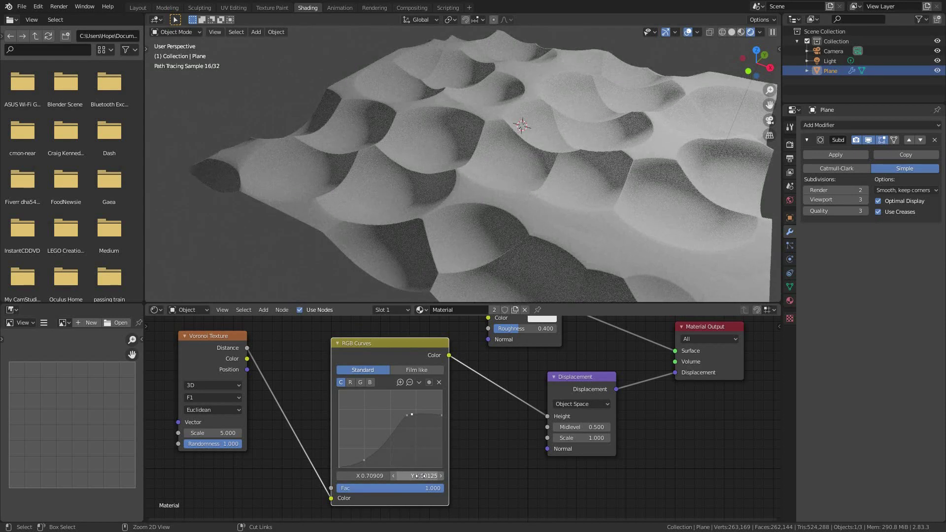
{"action": "left_click", "coordinate": [418, 413]}
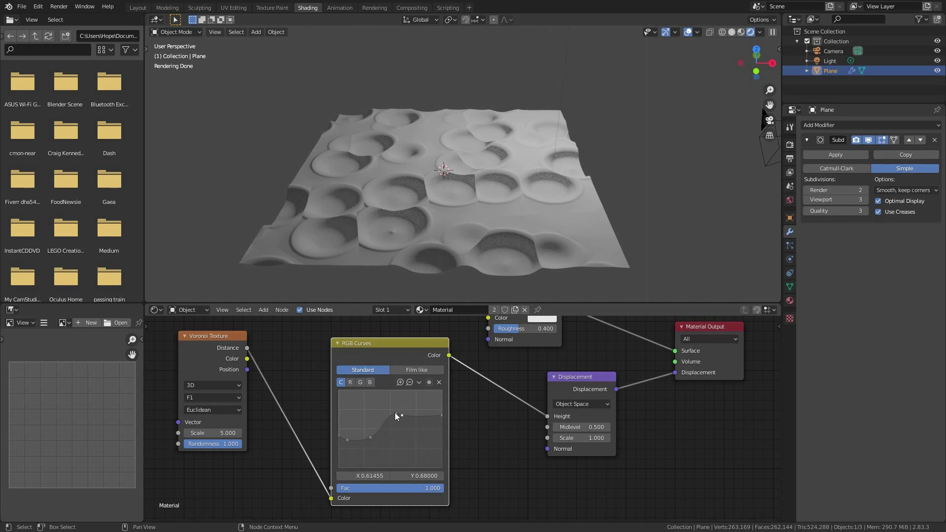
Set the Voronoi Texture Scale to 20
{"action": "middle_click_drag", "start_coordinate": [459, 193], "coordinate": [494, 221]}
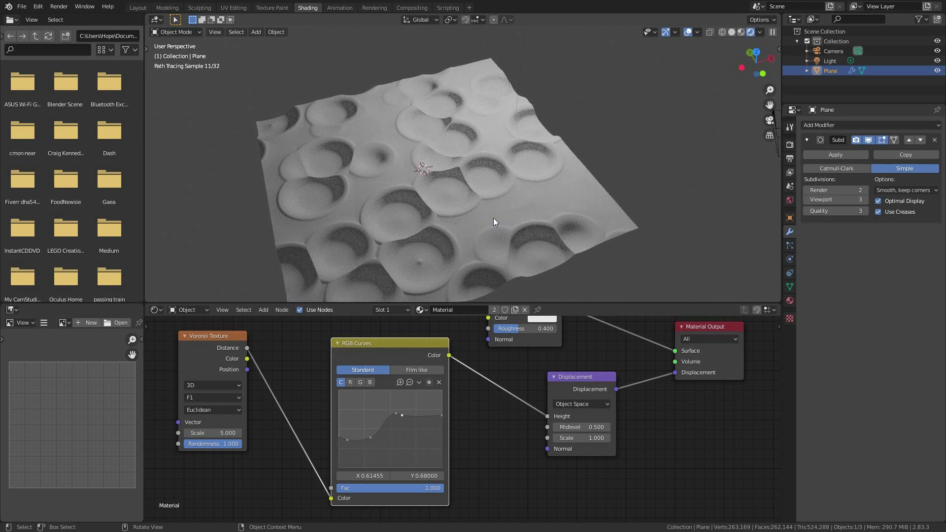
{"action": "scroll", "coordinate": [502, 207], "scroll_direction": "down", "scroll_amount": 5}
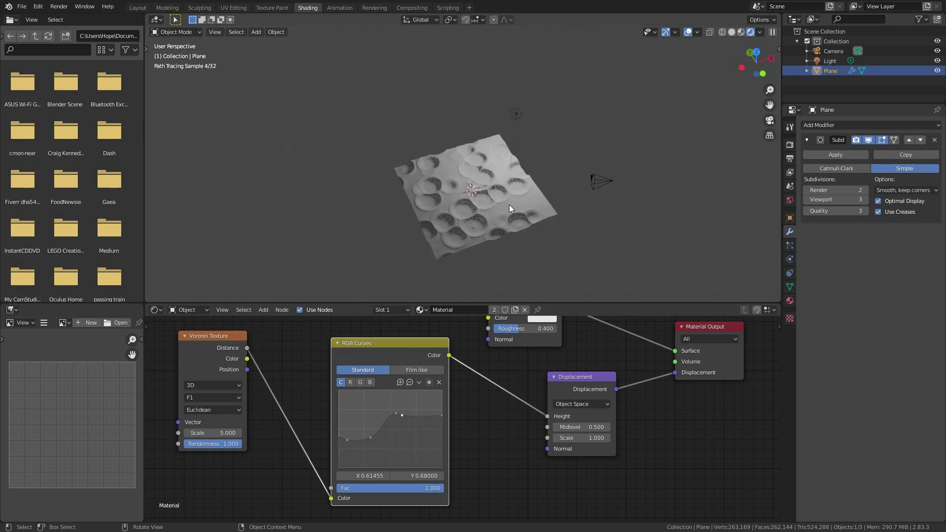
{"action": "left_click", "coordinate": [215, 432]}
{"action": "type", "text": "20"}
{"action": "key", "text": "Return"}
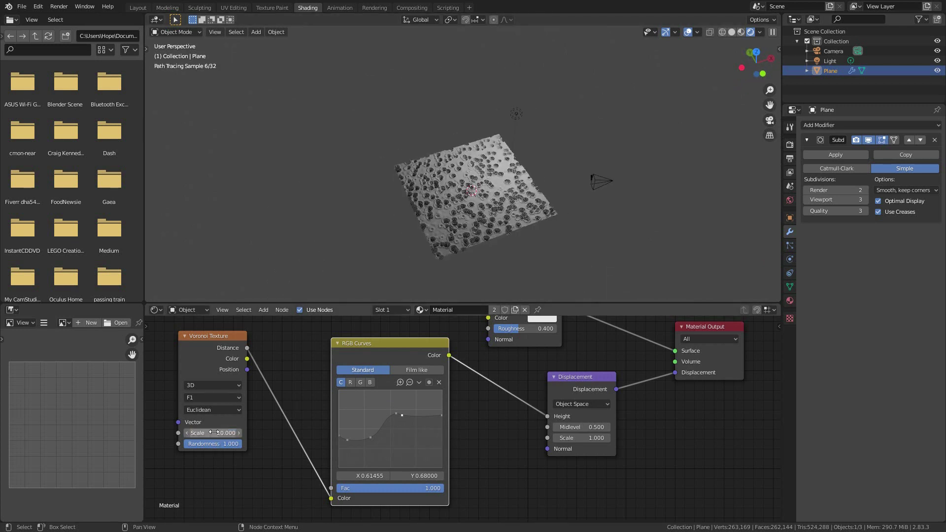
Set the Displacement node's Scale to 0.1, then change it to 0.2
{"action": "scroll", "coordinate": [471, 232], "scroll_direction": "up", "scroll_amount": 8}
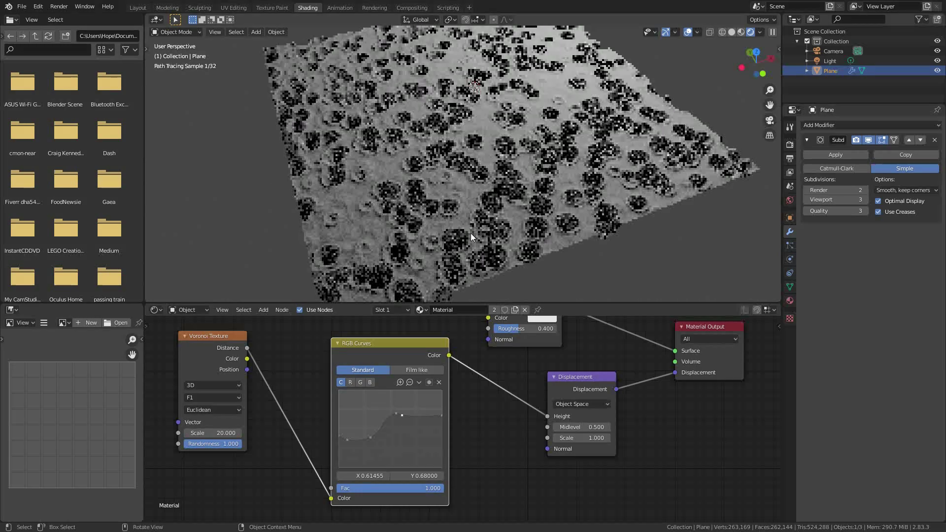
{"action": "scroll", "coordinate": [464, 232], "scroll_direction": "down", "scroll_amount": 5}
{"action": "middle_click_drag", "start_coordinate": [449, 217], "coordinate": [493, 188]}
{"action": "scroll", "coordinate": [493, 188], "scroll_direction": "up", "scroll_amount": 2}
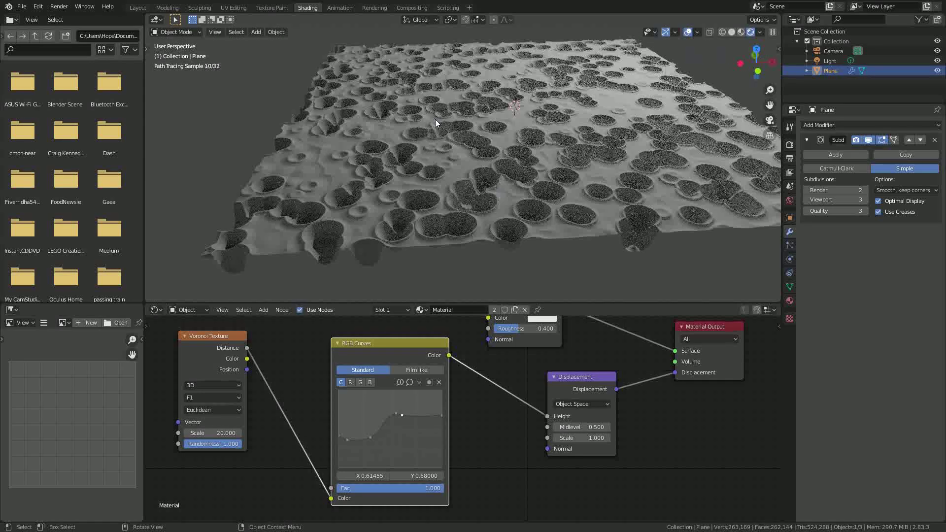
{"action": "left_click", "coordinate": [584, 438]}
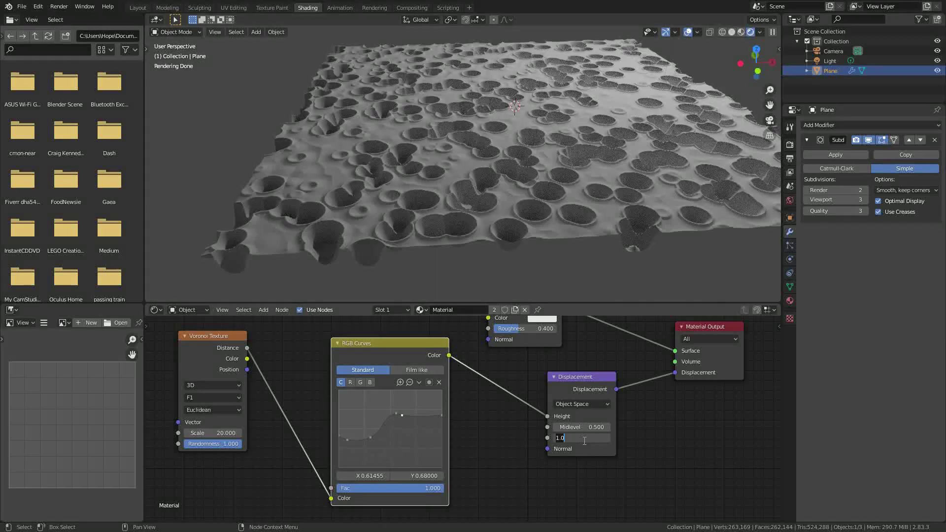
{"action": "type", "text": "0.1"}
{"action": "key", "text": "Return"}
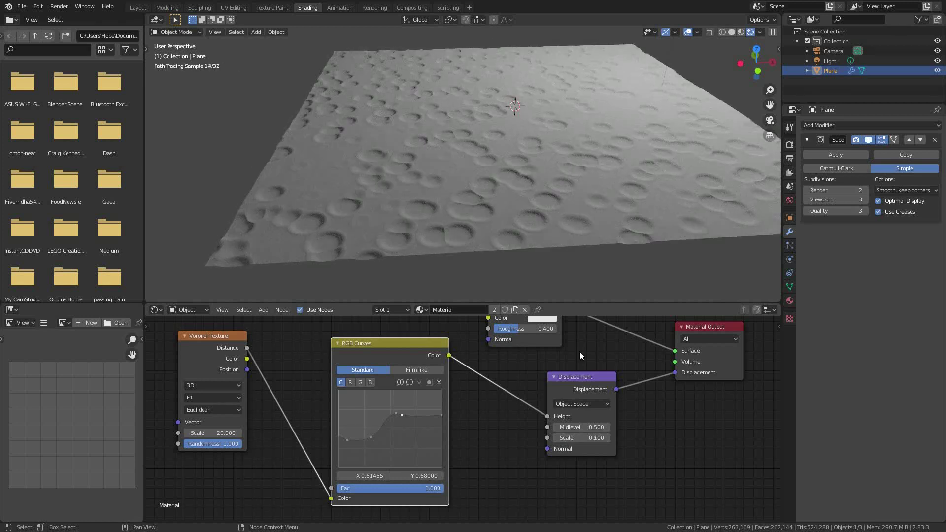
{"action": "left_click", "coordinate": [584, 438]}
{"action": "type", "text": ".2"}
{"action": "key", "text": "Return"}
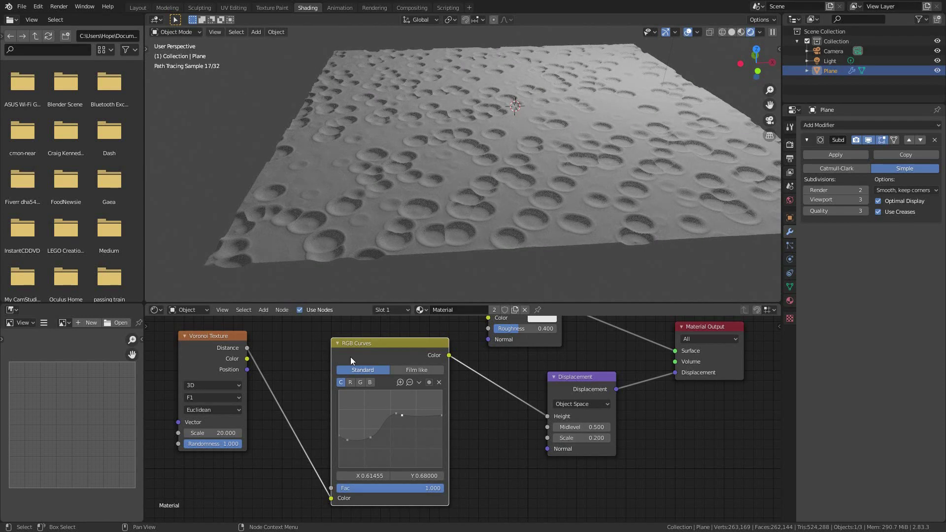
{"action": "left_click_drag", "start_coordinate": [211, 335], "coordinate": [236, 350]}
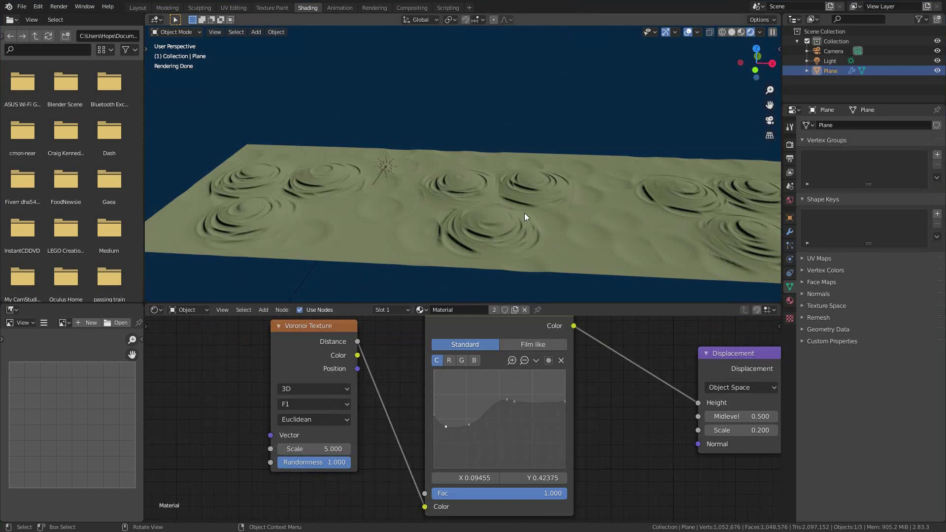
Move the Array modifier (Count 4) above the Subdivision Surface modifier in the plane's stack
{"action": "middle_click_drag", "start_coordinate": [525, 217], "coordinate": [550, 233]}
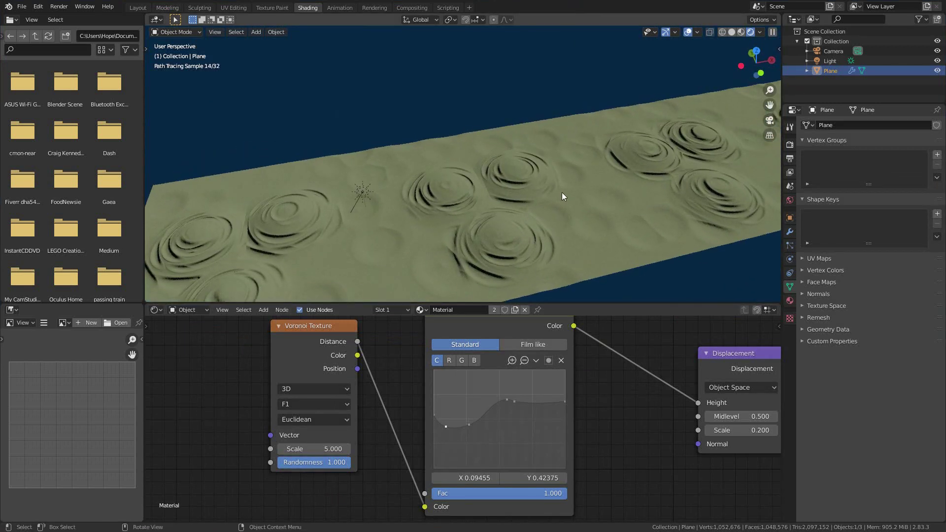
{"action": "left_click", "coordinate": [789, 232]}
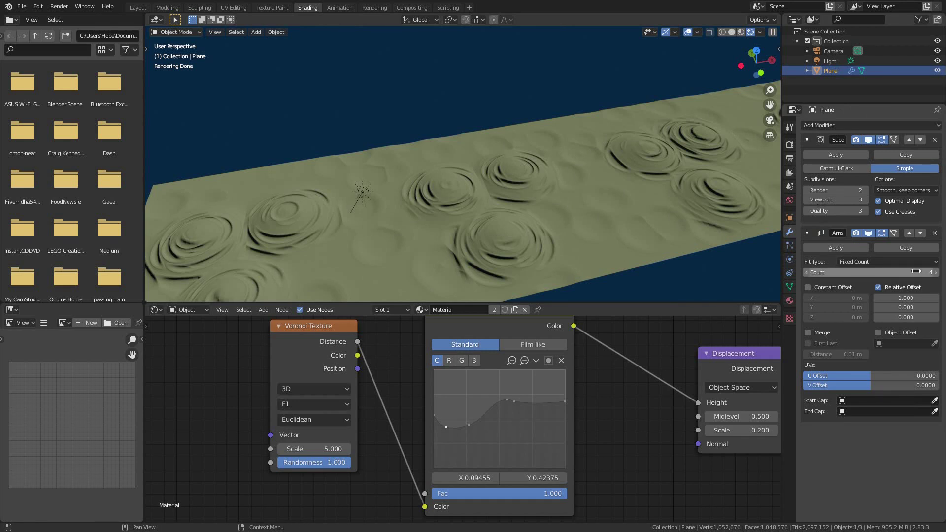
{"action": "scroll", "coordinate": [580, 208], "scroll_direction": "down", "scroll_amount": 5}
{"action": "scroll", "coordinate": [598, 202], "scroll_direction": "down", "scroll_amount": 1}
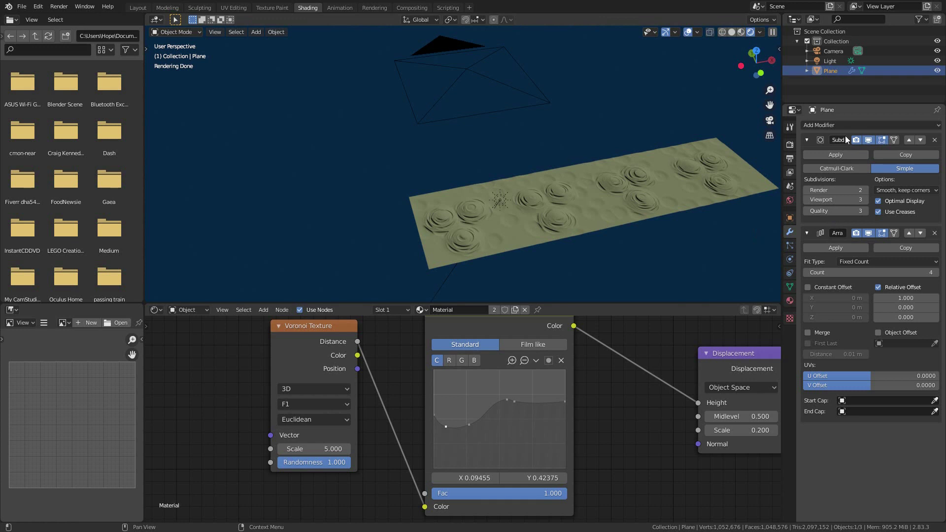
{"action": "scroll", "coordinate": [727, 170], "scroll_direction": "up", "scroll_amount": 4}
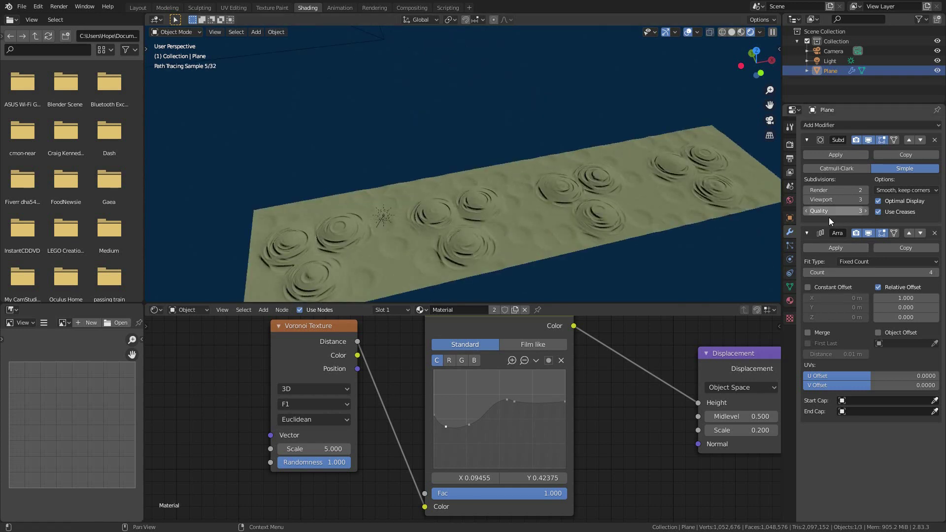
{"action": "left_click", "coordinate": [909, 234]}
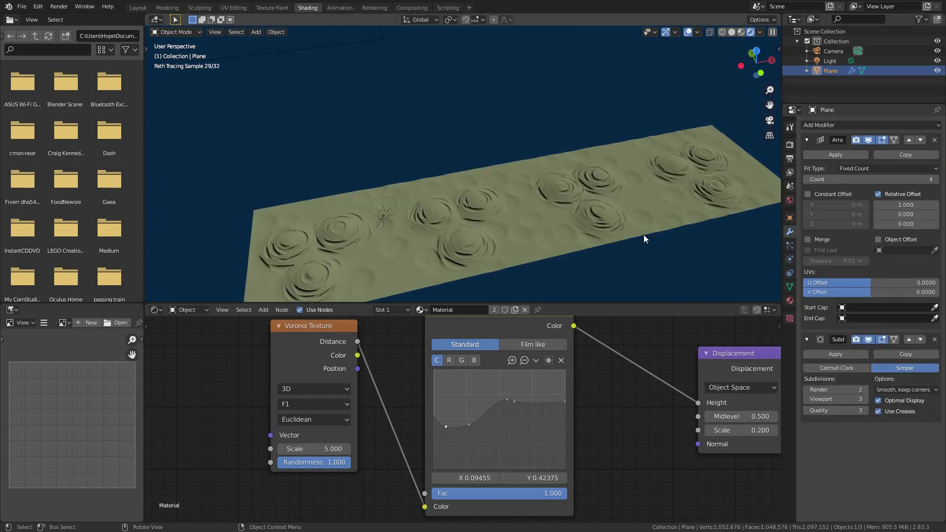
{"action": "mouse_move", "coordinate": [528, 196]}
{"action": "middle_mouse_down"}
{"action": "mouse_move", "coordinate": [534, 158]}
{"action": "mouse_move", "coordinate": [572, 179]}
{"action": "mouse_move", "coordinate": [566, 193]}
{"action": "mouse_move", "coordinate": [561, 181]}
{"action": "mouse_move", "coordinate": [551, 230]}
{"action": "mouse_move", "coordinate": [531, 215]}
{"action": "mouse_move", "coordinate": [551, 228]}
{"action": "middle_mouse_up"}
{"action": "scroll", "coordinate": [567, 193], "scroll_direction": "up", "scroll_amount": 8}
{"action": "scroll", "coordinate": [545, 220], "scroll_direction": "down", "scroll_amount": 3}
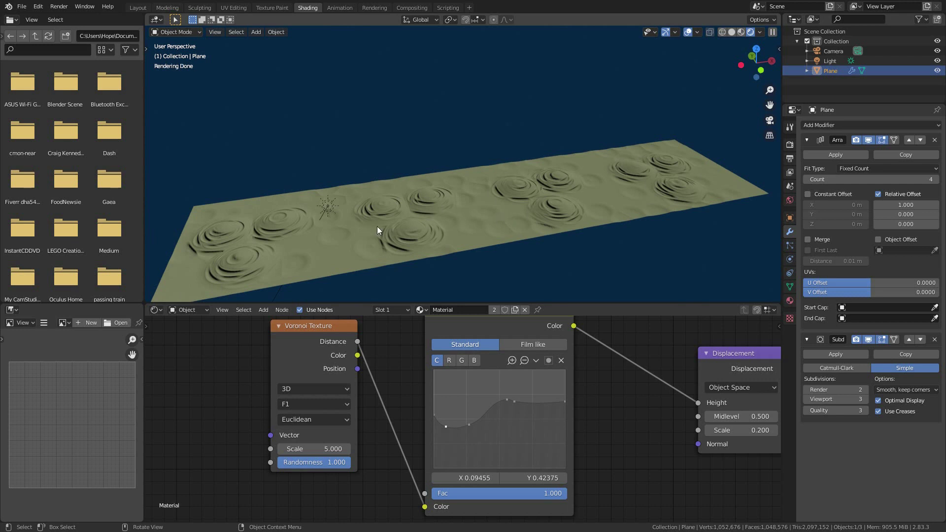
{"action": "middle_click_drag", "start_coordinate": [399, 222], "coordinate": [443, 200], "text": "shift"}
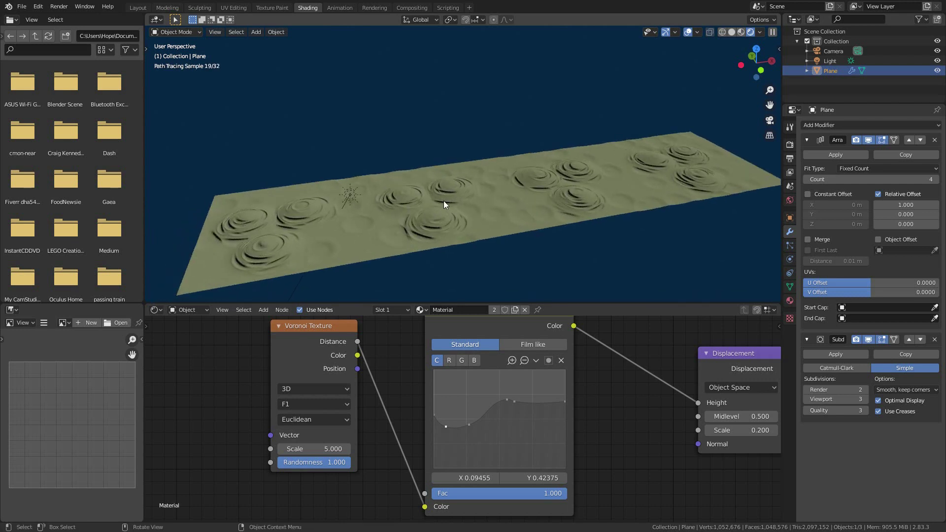
Select all the plane's faces in Edit Mode and UV-project them from top view with Project from View (Bounds)
{"action": "key", "text": "Tab"}
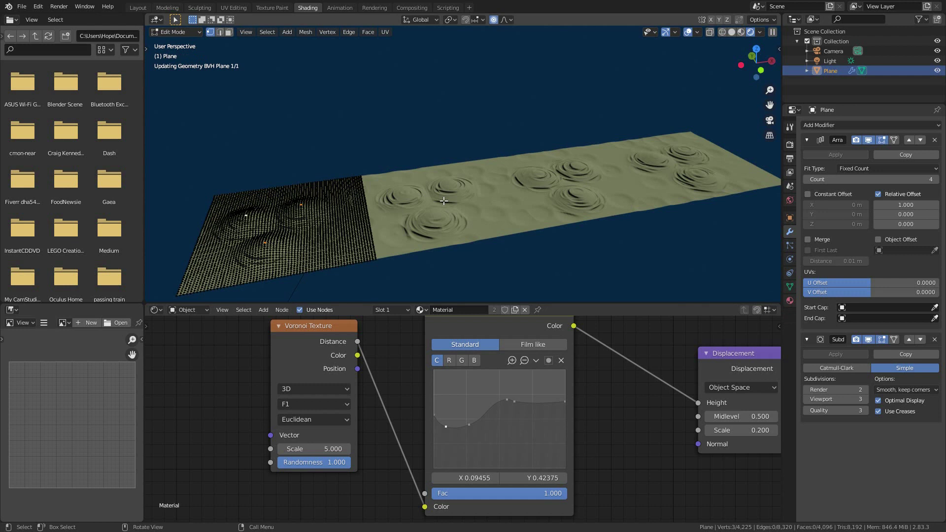
{"action": "key", "text": "3"}
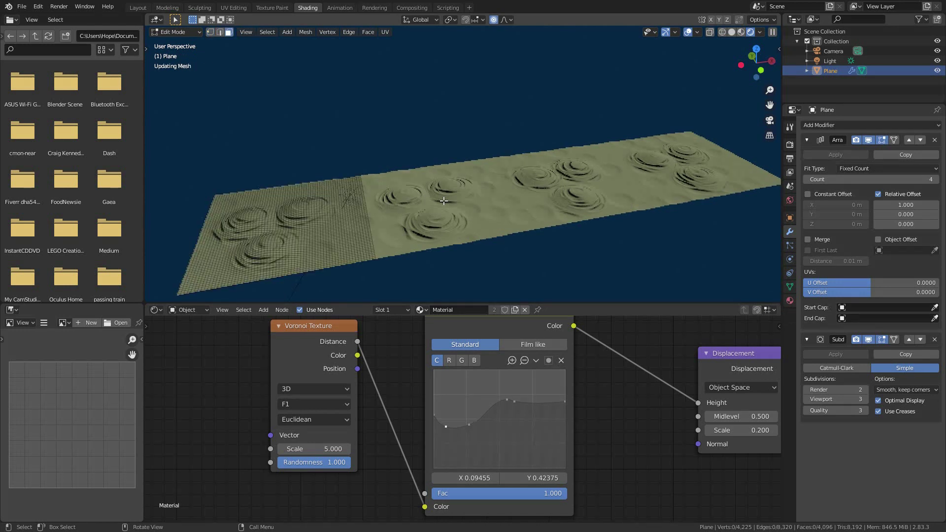
{"action": "key", "text": "a"}
{"action": "key", "text": "KP_7"}
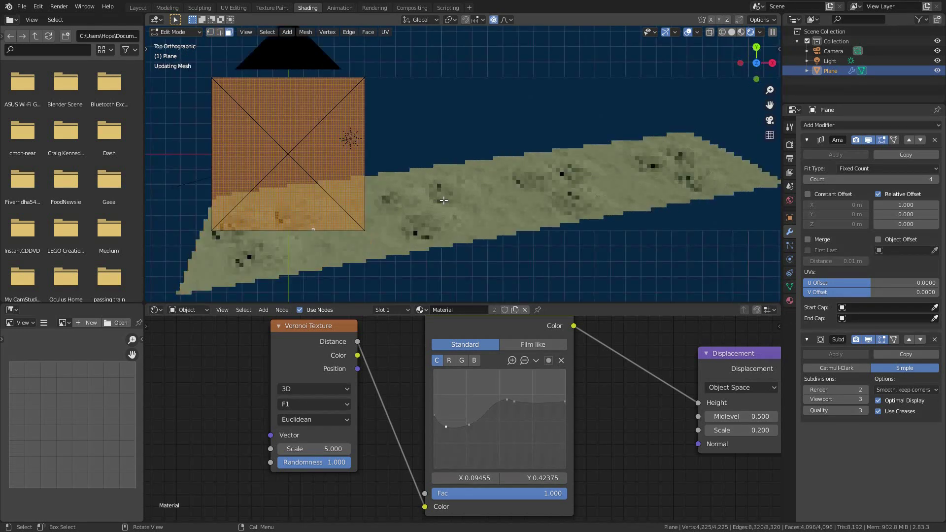
{"action": "key", "text": "u"}
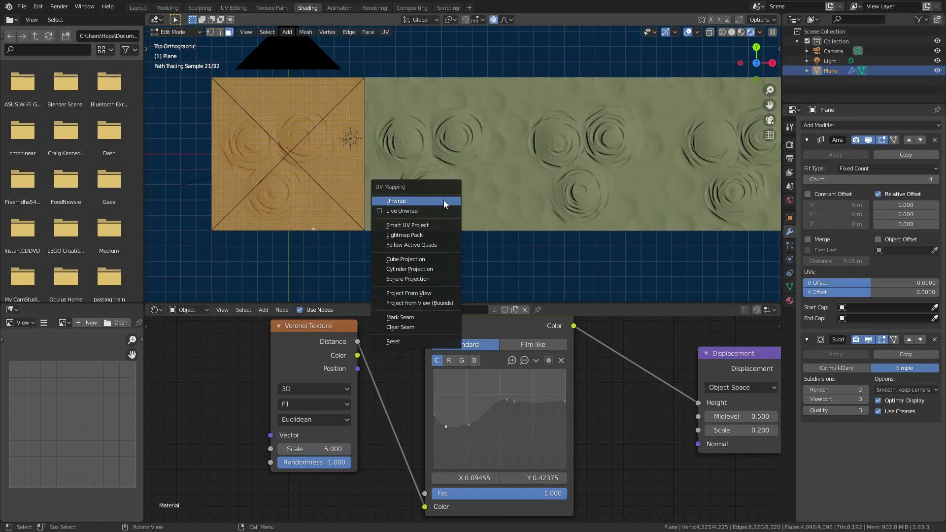
{"action": "left_click", "coordinate": [415, 303]}
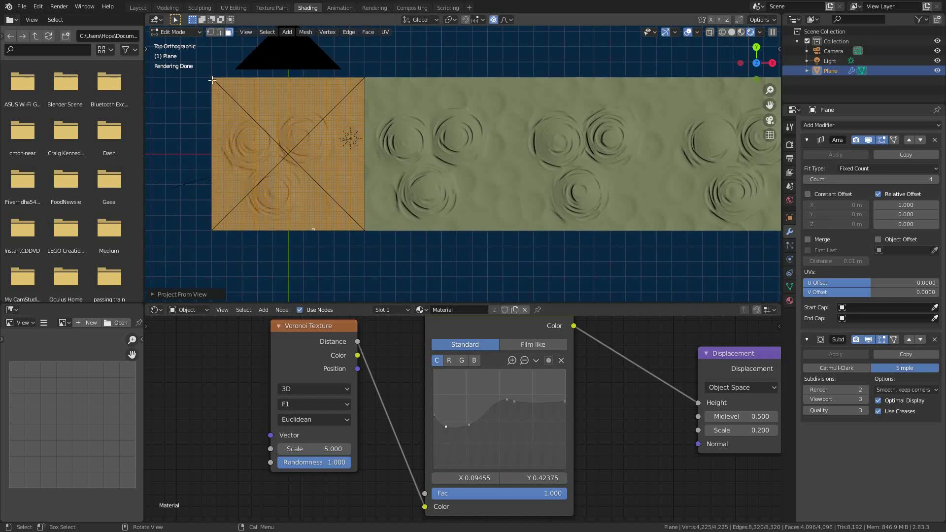
Switch to the UV Editing workspace and select all UVs to show the full grid
{"action": "left_click", "coordinate": [234, 8]}
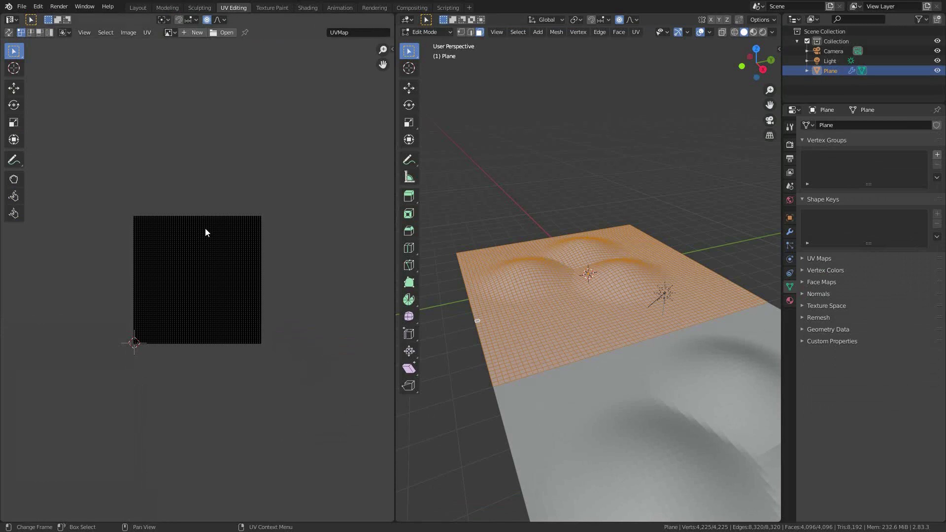
{"action": "scroll", "coordinate": [178, 283], "scroll_direction": "up", "scroll_amount": 4}
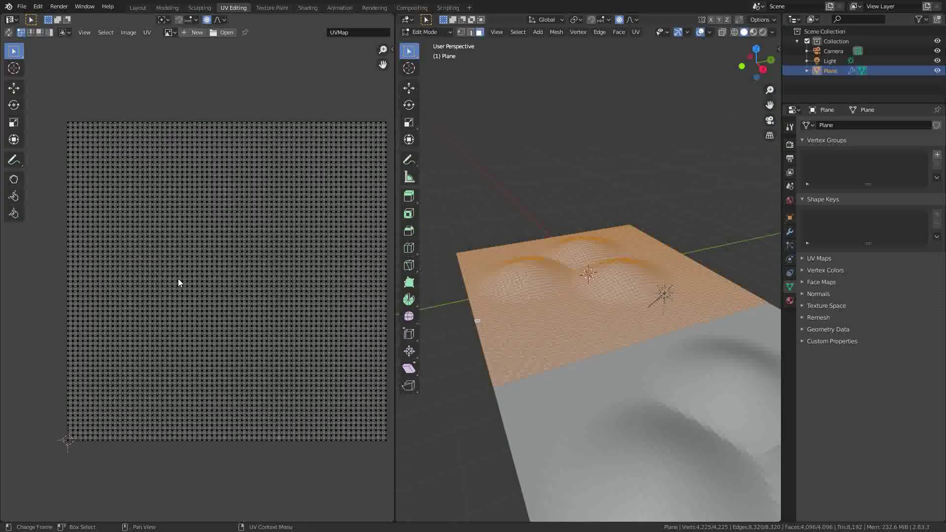
{"action": "key", "text": "a"}
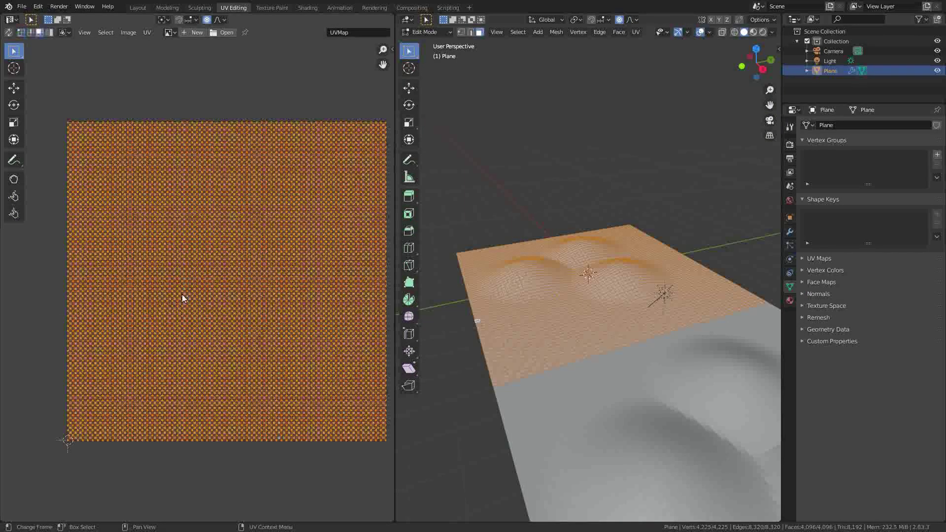
{"action": "scroll", "coordinate": [158, 295], "scroll_direction": "down", "scroll_amount": 1}
{"action": "scroll", "coordinate": [158, 296], "scroll_direction": "down", "scroll_amount": 1}
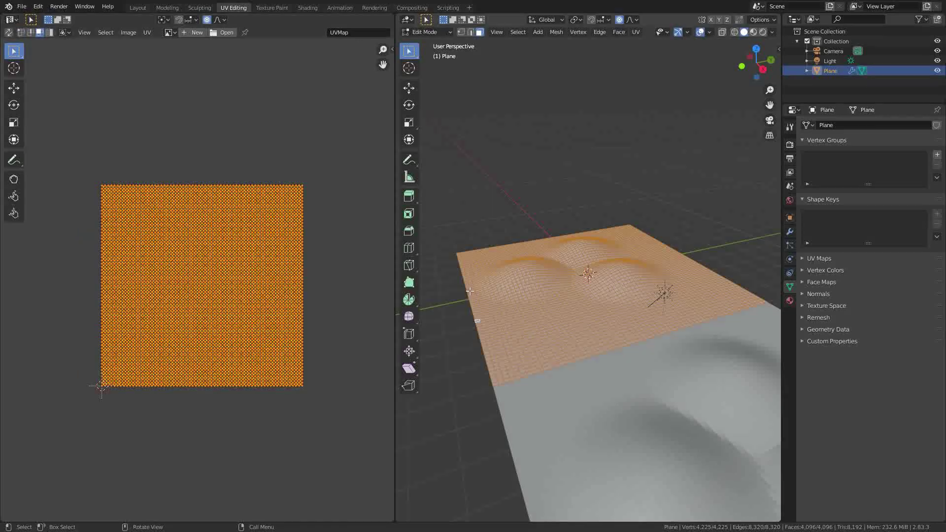
Back in Shading, add Texture Coordinate and Mapping nodes to the Voronoi and connect UV into the Mapping Vector
{"action": "left_click", "coordinate": [306, 7]}
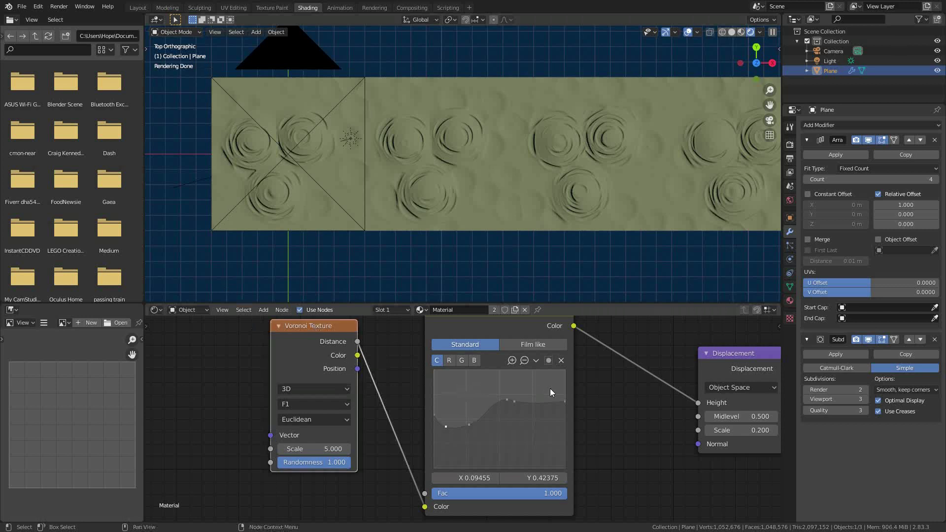
{"action": "scroll", "coordinate": [577, 387], "scroll_direction": "down", "scroll_amount": 2}
{"action": "mouse_move", "coordinate": [397, 347]}
{"action": "left_mouse_down"}
{"action": "mouse_move", "coordinate": [408, 353]}
{"action": "mouse_move", "coordinate": [395, 354]}
{"action": "left_mouse_up"}
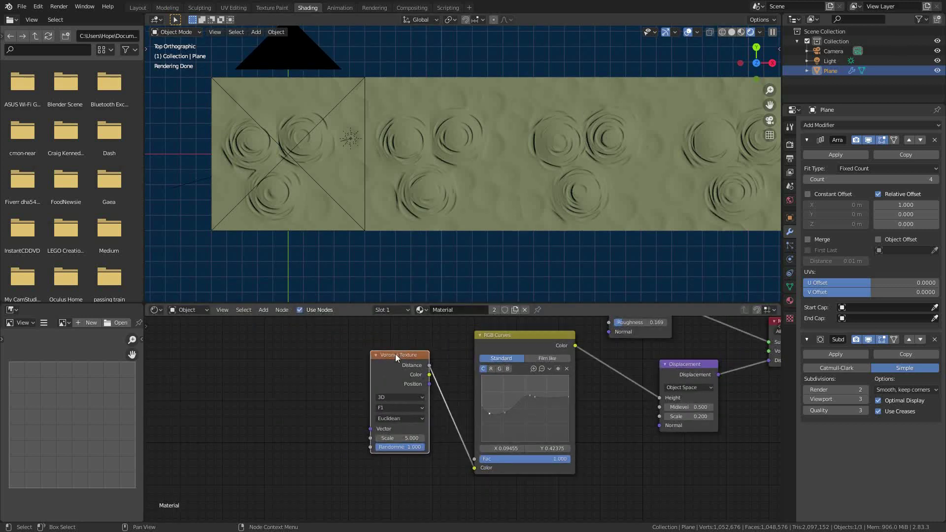
{"action": "middle_click_drag", "start_coordinate": [395, 354], "coordinate": [448, 360]}
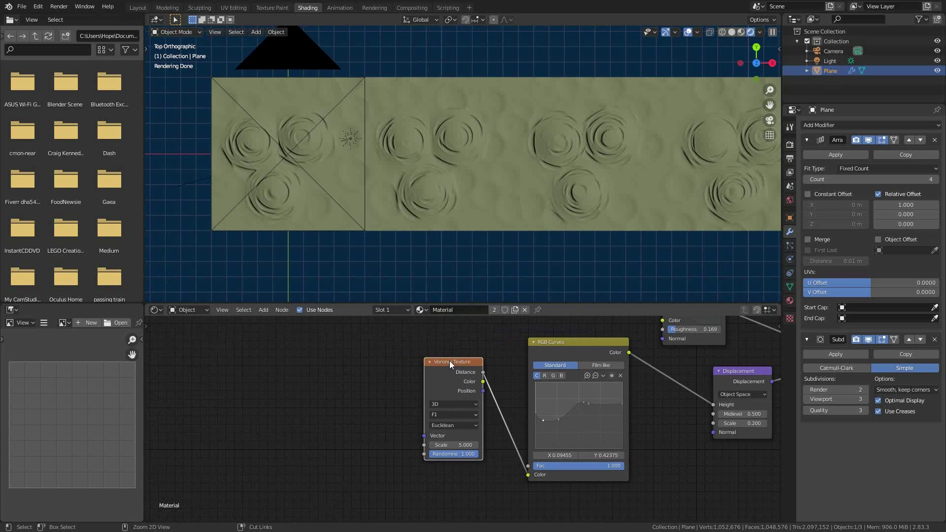
{"action": "key", "text": "ctrl+t"}
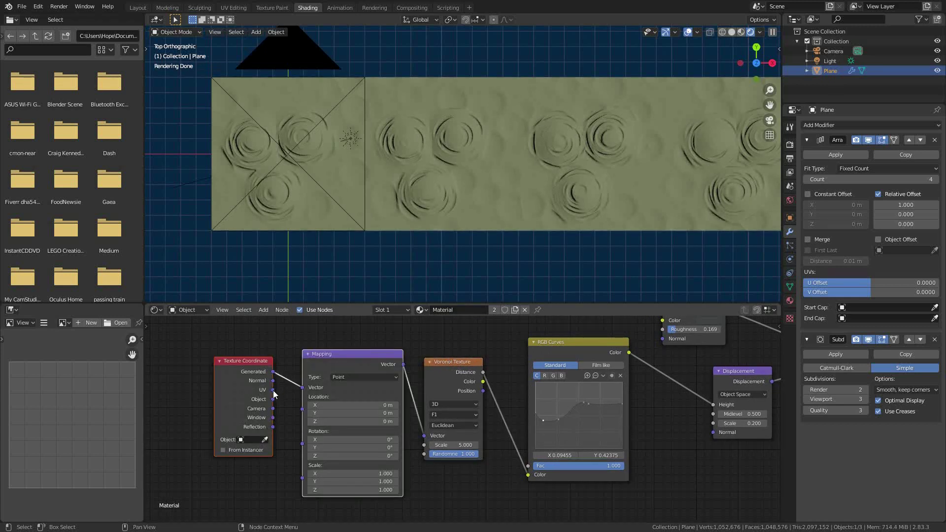
{"action": "left_click_drag", "start_coordinate": [272, 390], "coordinate": [422, 436]}
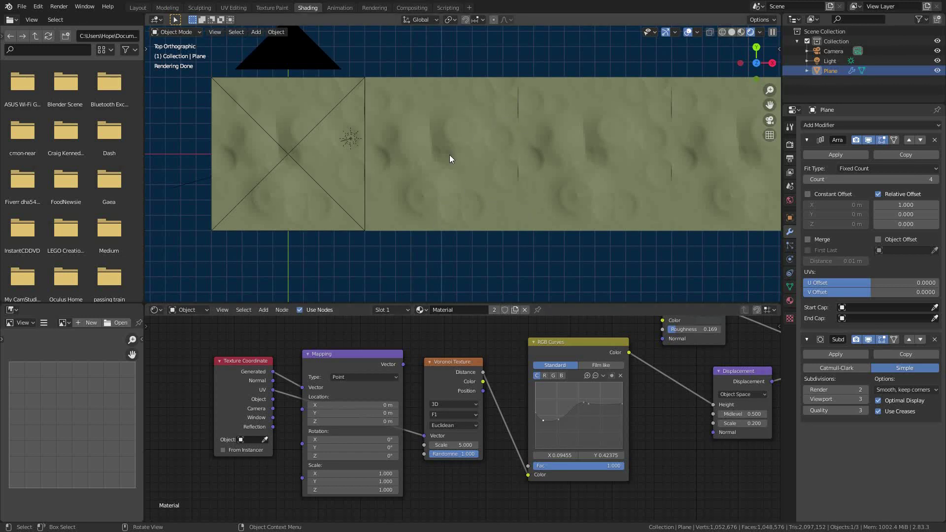
{"action": "middle_click_drag", "start_coordinate": [450, 155], "coordinate": [437, 404]}
Change the Voronoi Texture Scale to 20 and inspect the denser craters from a perspective angle
{"action": "scroll", "coordinate": [457, 439], "scroll_direction": "up", "scroll_amount": 1}
{"action": "scroll", "coordinate": [457, 439], "scroll_direction": "up", "scroll_amount": 2}
{"action": "left_click", "coordinate": [457, 449]}
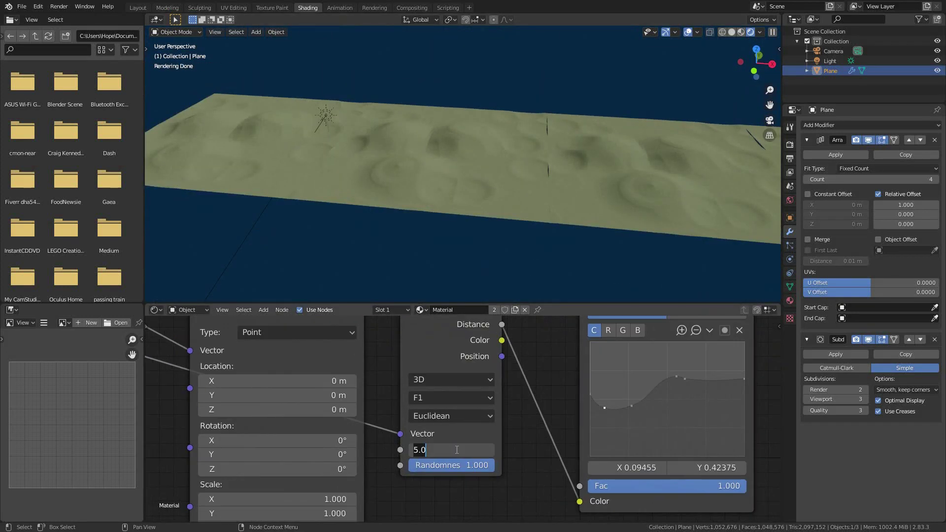
{"action": "type", "text": "20"}
{"action": "key", "text": "Return"}
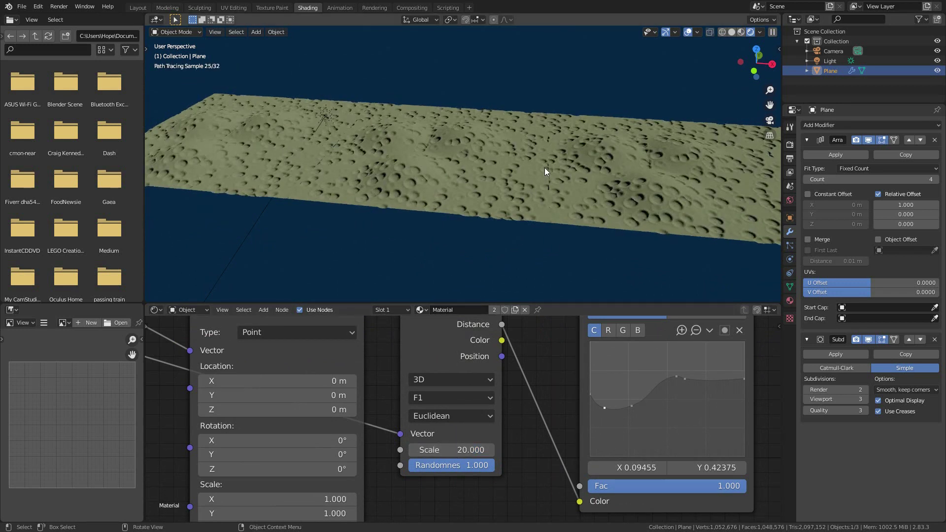
{"action": "middle_click_drag", "start_coordinate": [549, 164], "coordinate": [548, 177]}
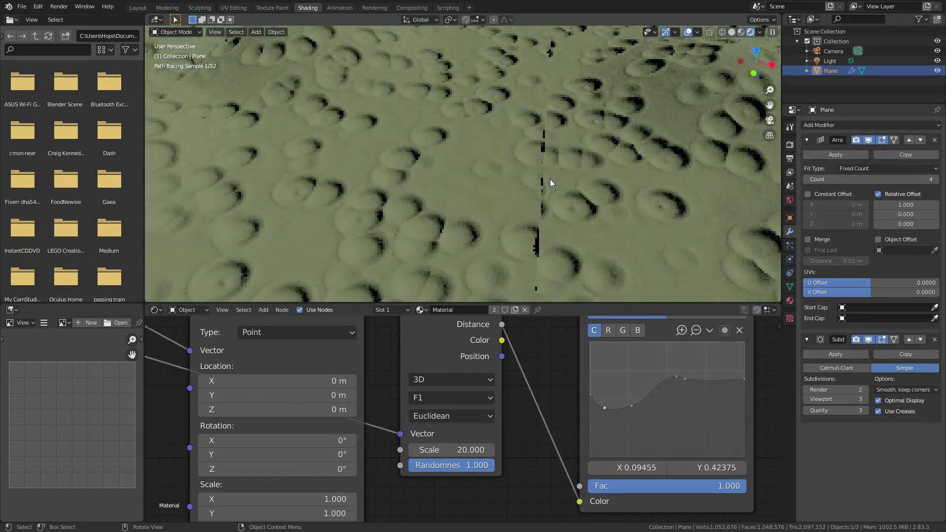
{"action": "middle_click_drag", "start_coordinate": [571, 222], "coordinate": [536, 249]}
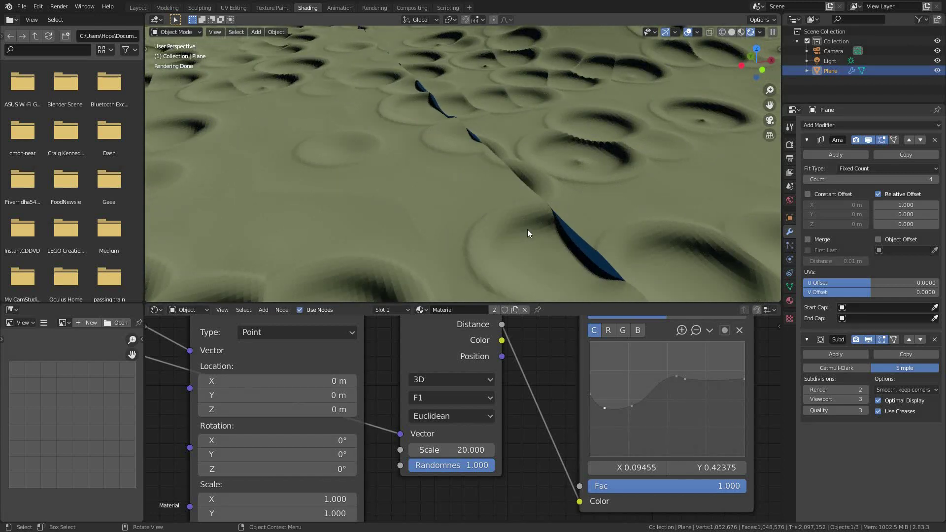
{"action": "middle_click_drag", "start_coordinate": [522, 177], "coordinate": [546, 224]}
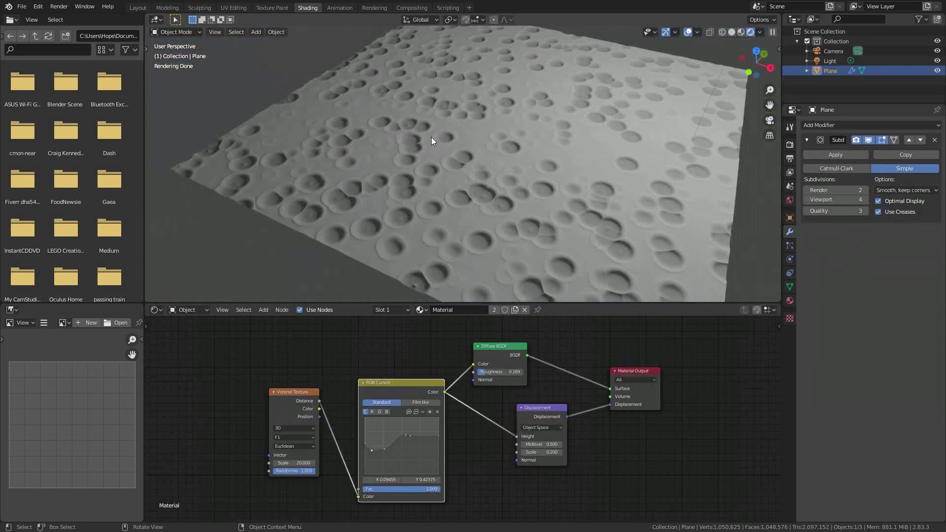
Cut the link from RGB Curves to the Diffuse BSDF Color so the plane turns dark brown
{"action": "scroll", "coordinate": [471, 364], "scroll_direction": "up", "scroll_amount": 2}
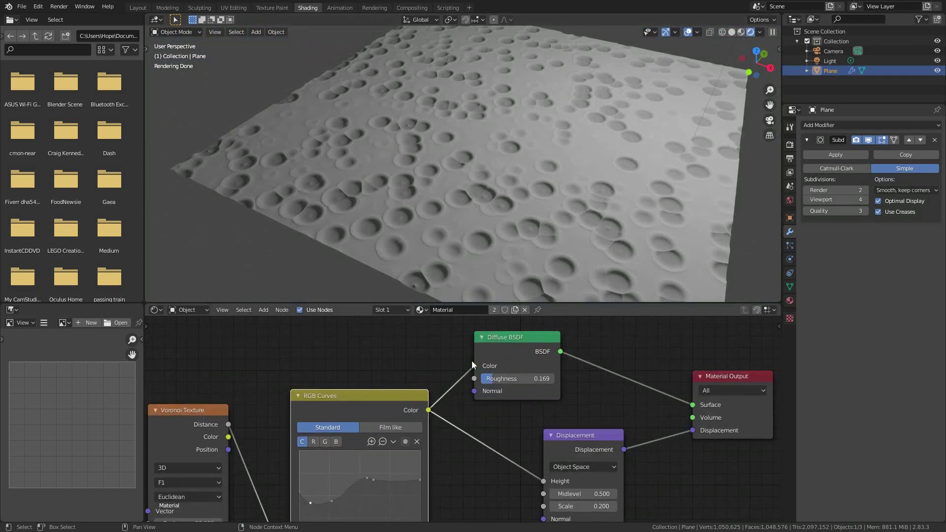
{"action": "left_click_drag", "start_coordinate": [473, 365], "coordinate": [443, 362]}
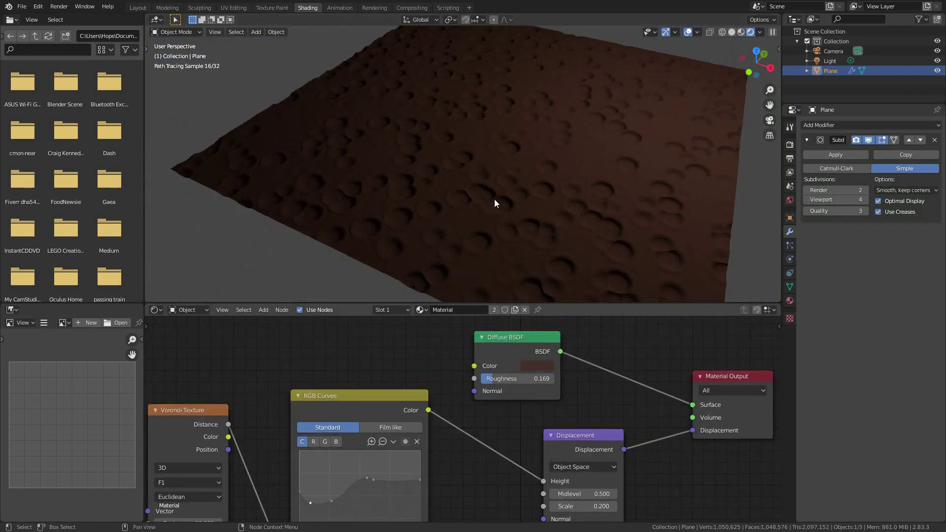
{"action": "scroll", "coordinate": [494, 199], "scroll_direction": "down", "scroll_amount": 3}
{"action": "middle_click_drag", "start_coordinate": [495, 144], "coordinate": [488, 168]}
{"action": "scroll", "coordinate": [488, 167], "scroll_direction": "down", "scroll_amount": 3}
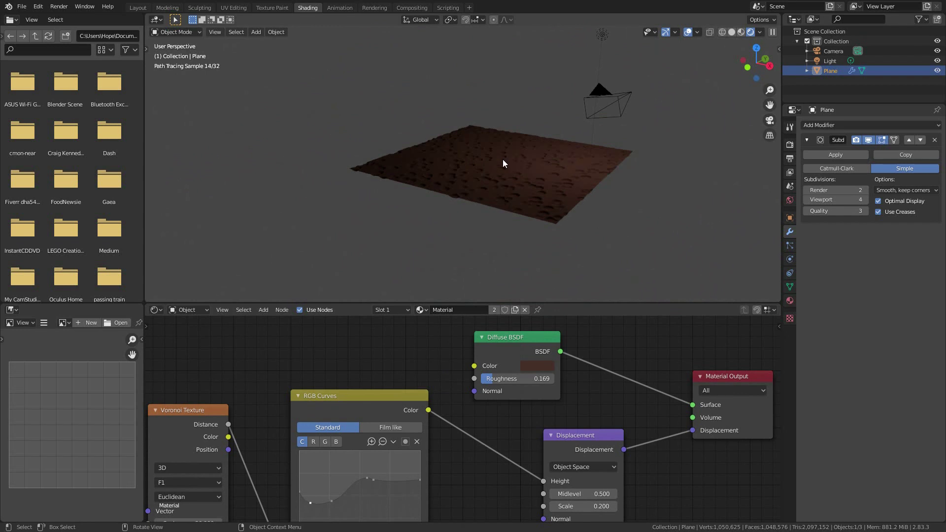
{"action": "scroll", "coordinate": [513, 158], "scroll_direction": "up", "scroll_amount": 5}
{"action": "scroll", "coordinate": [513, 158], "scroll_direction": "down", "scroll_amount": 3}
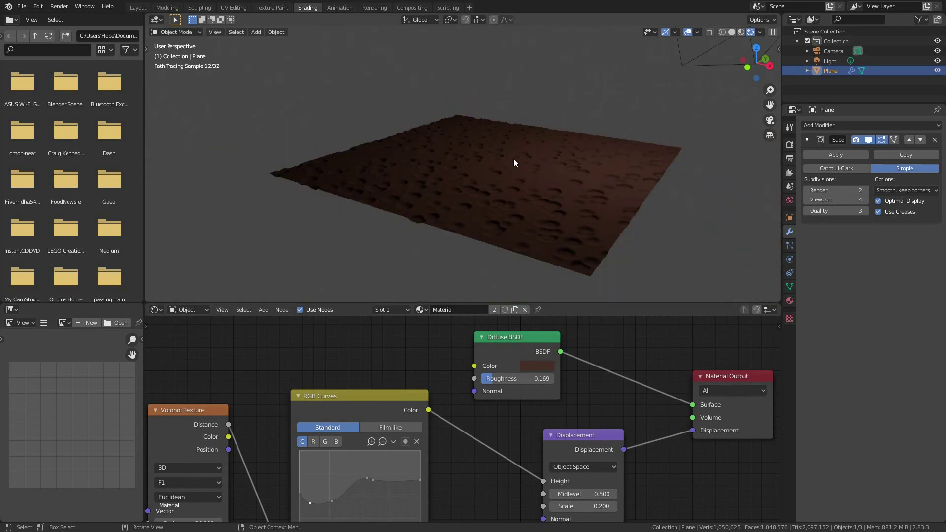
Turn on Outline Selected in the Viewport Overlays
{"action": "left_click", "coordinate": [697, 32]}
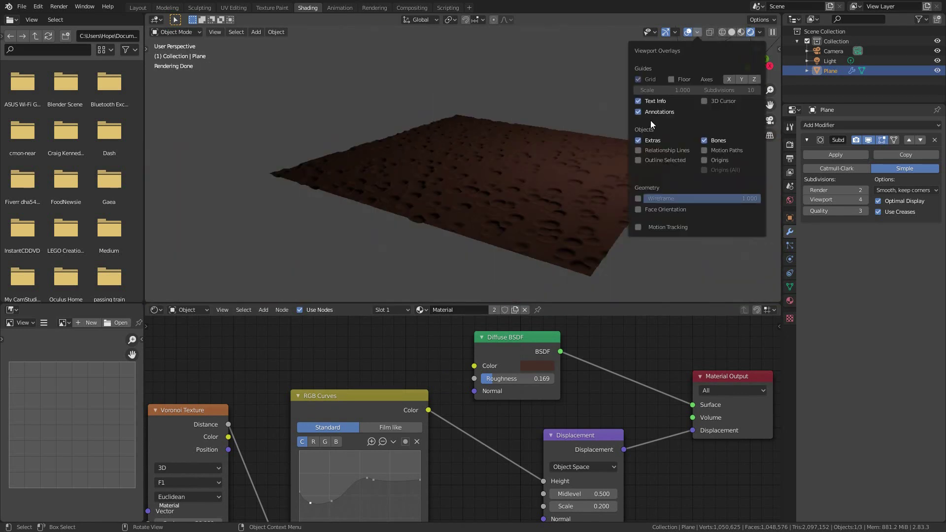
{"action": "left_click", "coordinate": [641, 161]}
{"action": "middle_click_drag", "start_coordinate": [574, 182], "coordinate": [579, 165]}
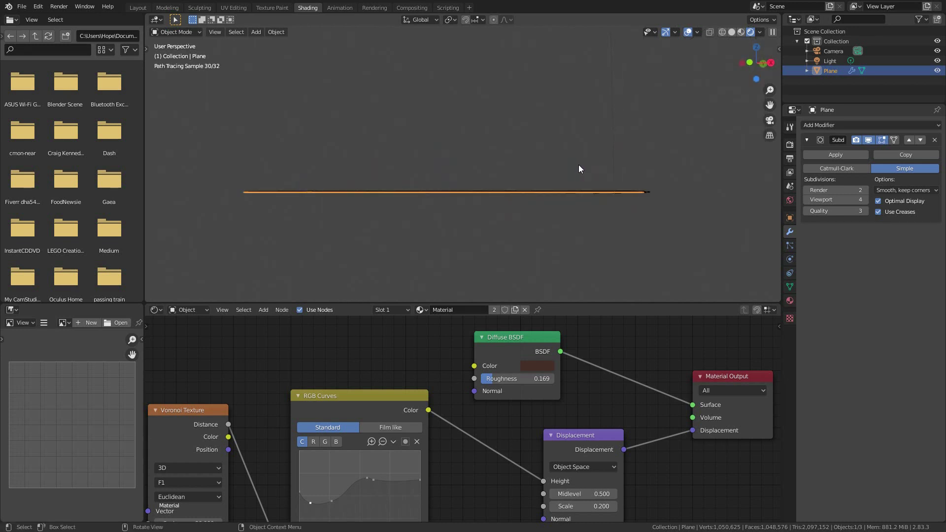
{"action": "left_click", "coordinate": [697, 32]}
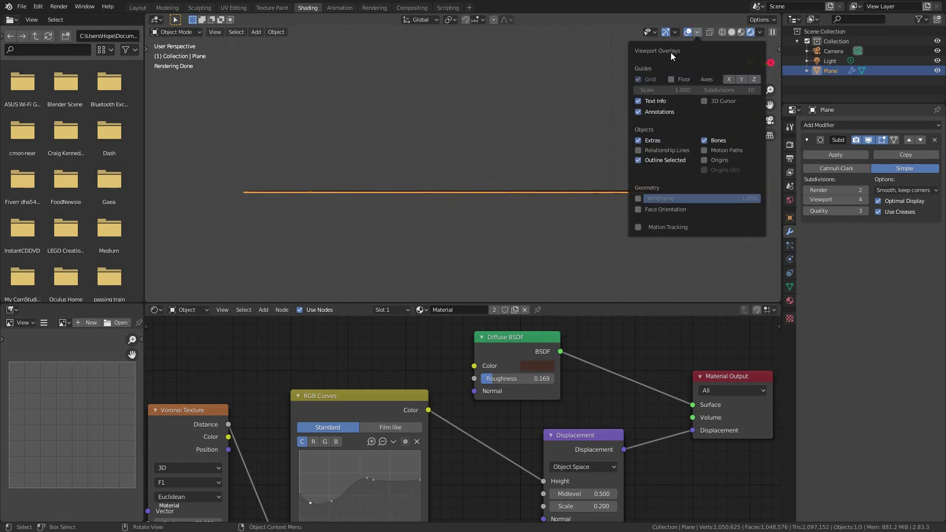
Turn off Outline Selected and reconnect RGB Curves Color to the Diffuse BSDF Color
{"action": "left_click", "coordinate": [638, 160]}
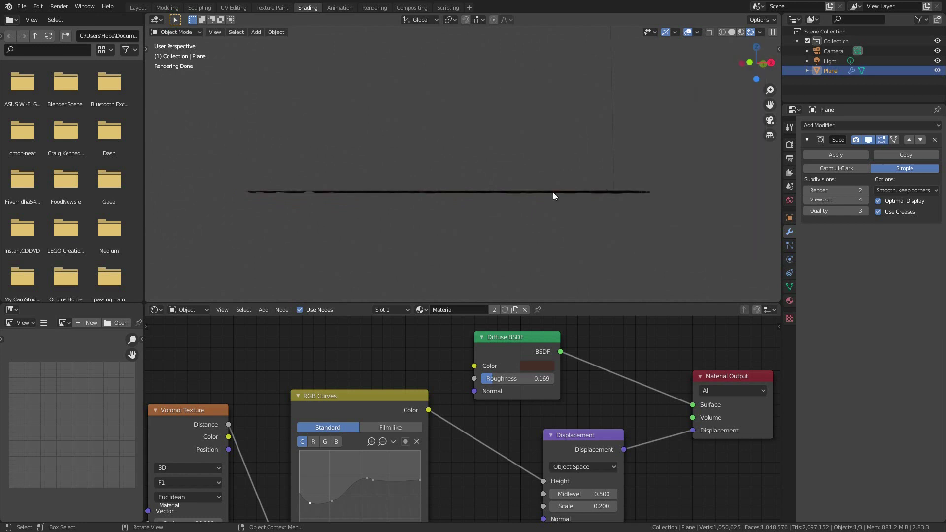
{"action": "middle_click_drag", "start_coordinate": [552, 199], "coordinate": [549, 220]}
{"action": "scroll", "coordinate": [549, 220], "scroll_direction": "down", "scroll_amount": 2}
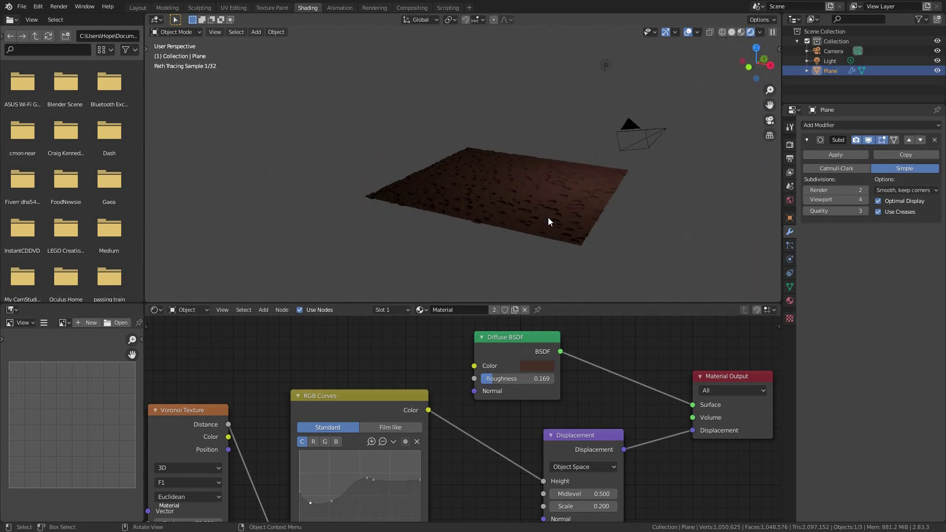
{"action": "left_click_drag", "start_coordinate": [428, 410], "coordinate": [468, 365]}
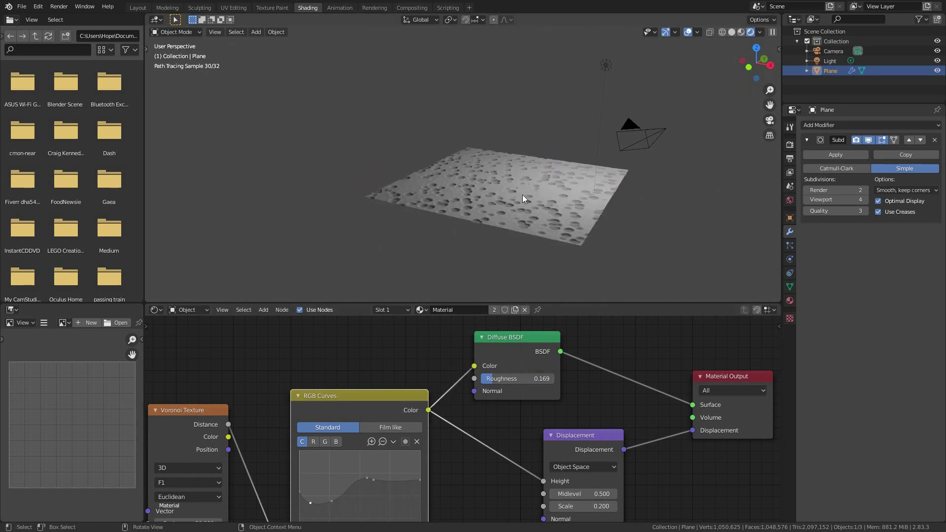
Switch to top orthographic view, then look through the scene camera
{"action": "middle_click_drag", "start_coordinate": [522, 194], "coordinate": [523, 233]}
{"action": "key", "text": "KP_7"}
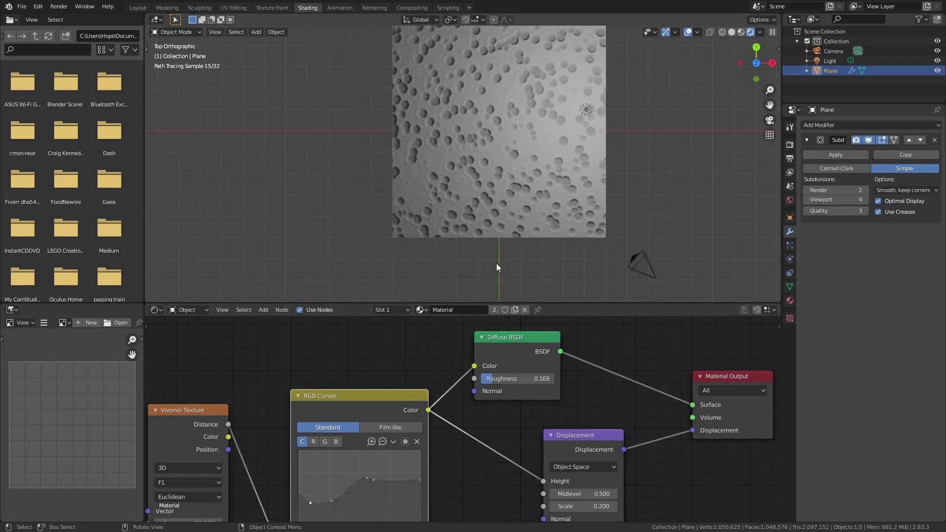
{"action": "scroll", "coordinate": [496, 263], "scroll_direction": "down", "scroll_amount": 3}
{"action": "scroll", "coordinate": [507, 161], "scroll_direction": "up", "scroll_amount": 3}
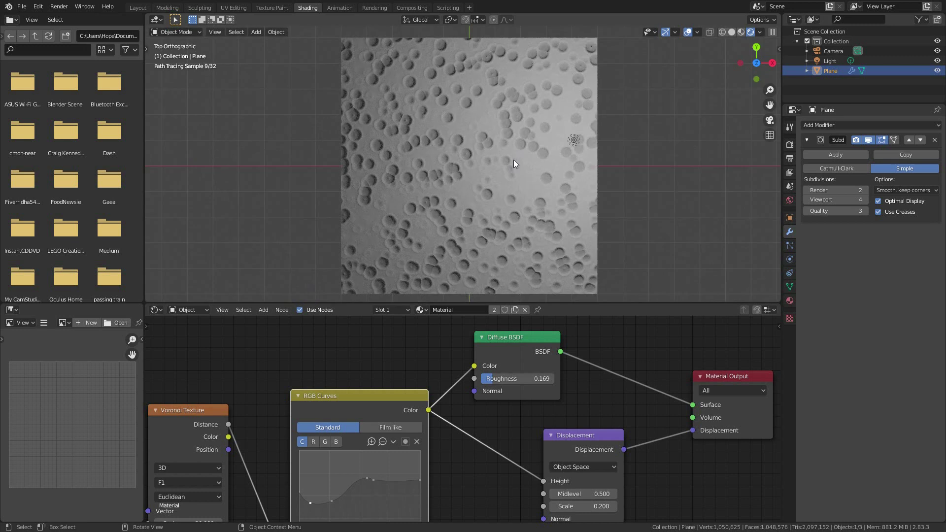
{"action": "key", "text": "KP_0"}
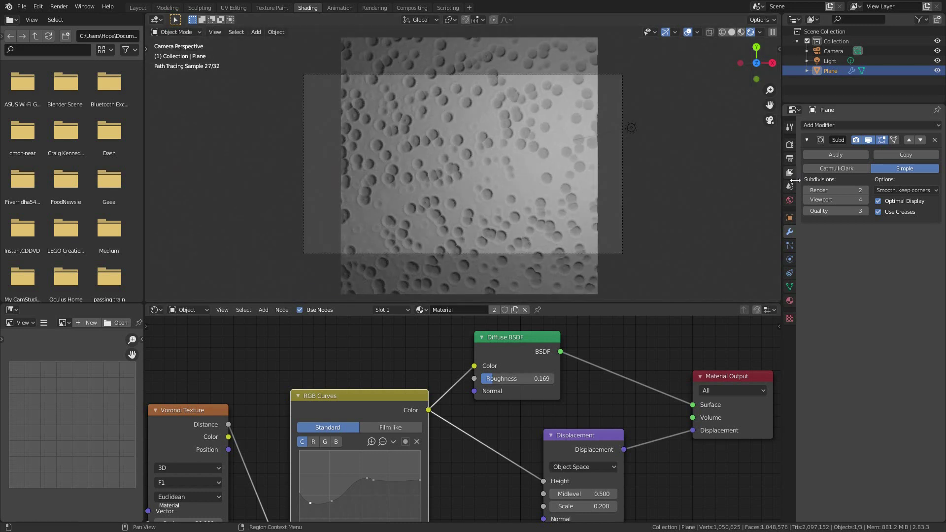
Switch the camera's projection type to Orthographic
{"action": "left_click", "coordinate": [623, 156]}
{"action": "left_click", "coordinate": [788, 258]}
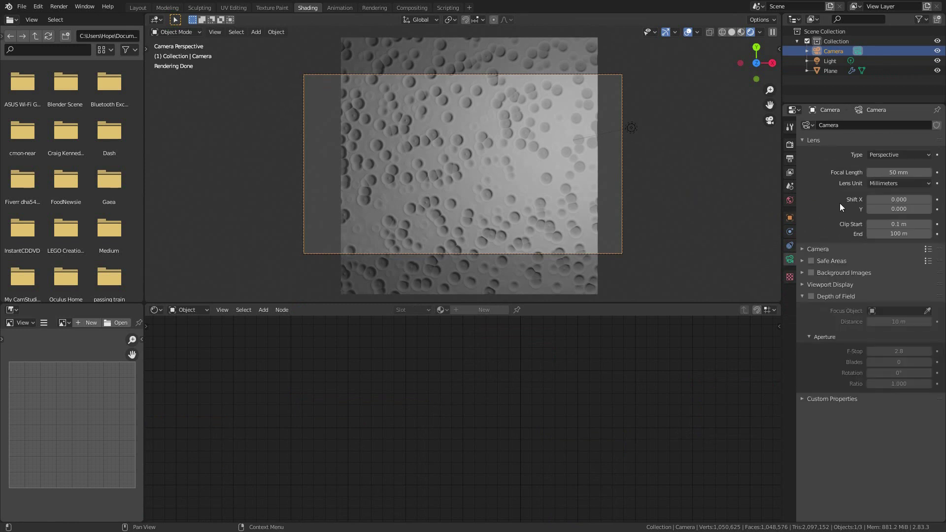
{"action": "left_click", "coordinate": [900, 156]}
{"action": "left_click", "coordinate": [885, 176]}
{"action": "left_click_drag", "start_coordinate": [907, 170], "coordinate": [896, 171]}
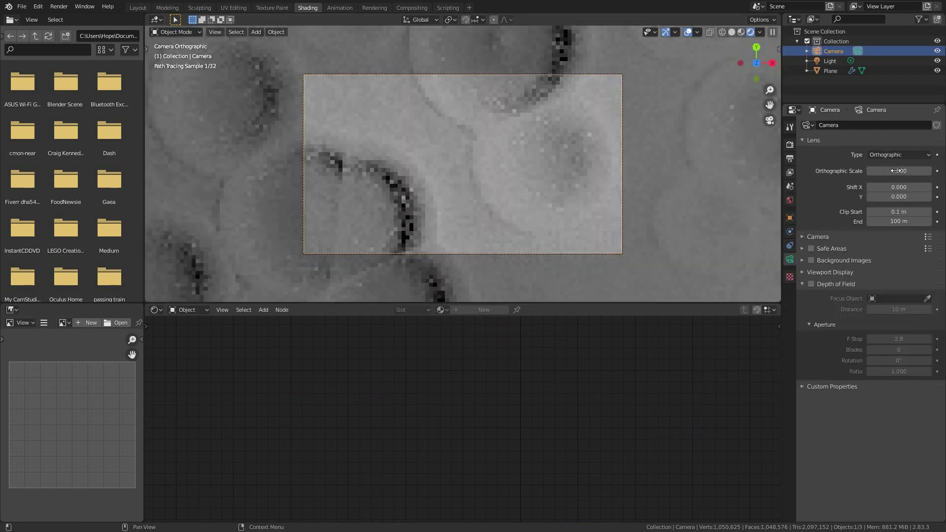
Set the output resolution to a square 512 × 512 px
{"action": "left_click", "coordinate": [789, 144]}
{"action": "left_click", "coordinate": [790, 158]}
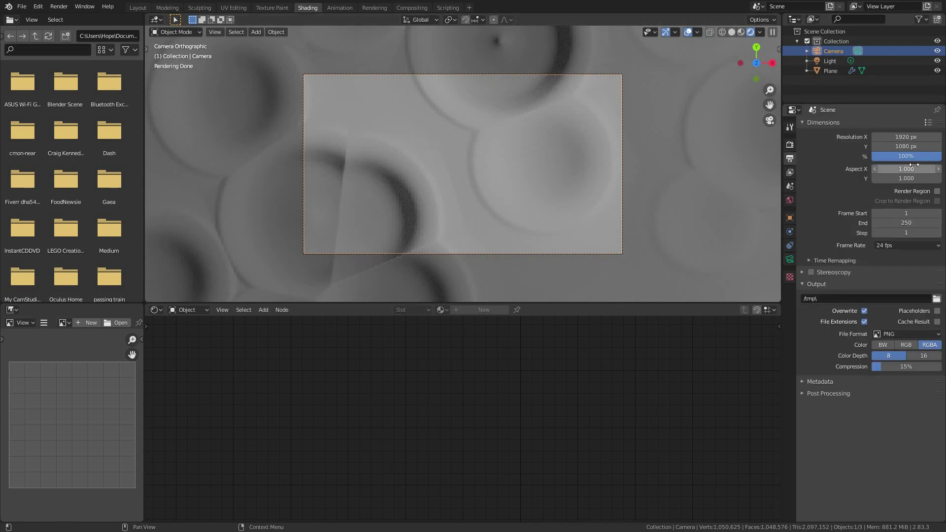
{"action": "left_click_drag", "start_coordinate": [909, 137], "coordinate": [909, 146]}
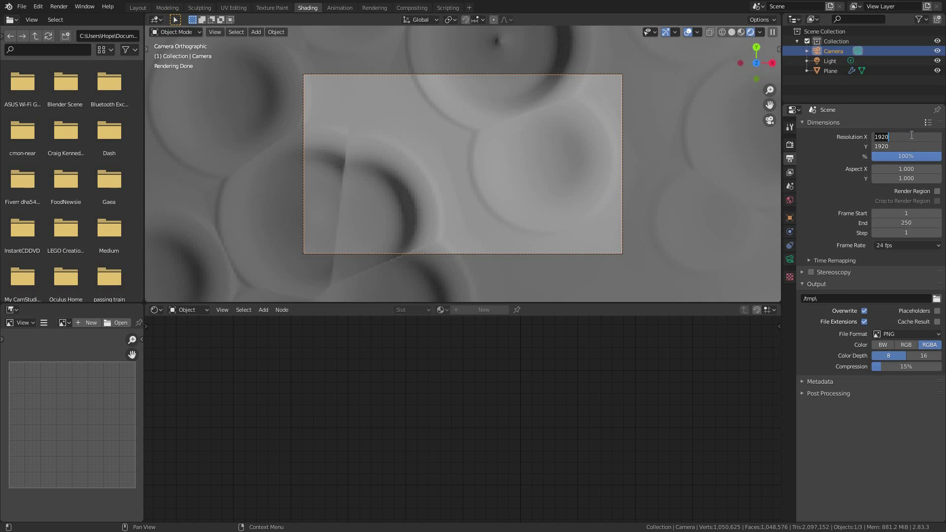
{"action": "type", "text": "512"}
{"action": "key", "text": "Return"}
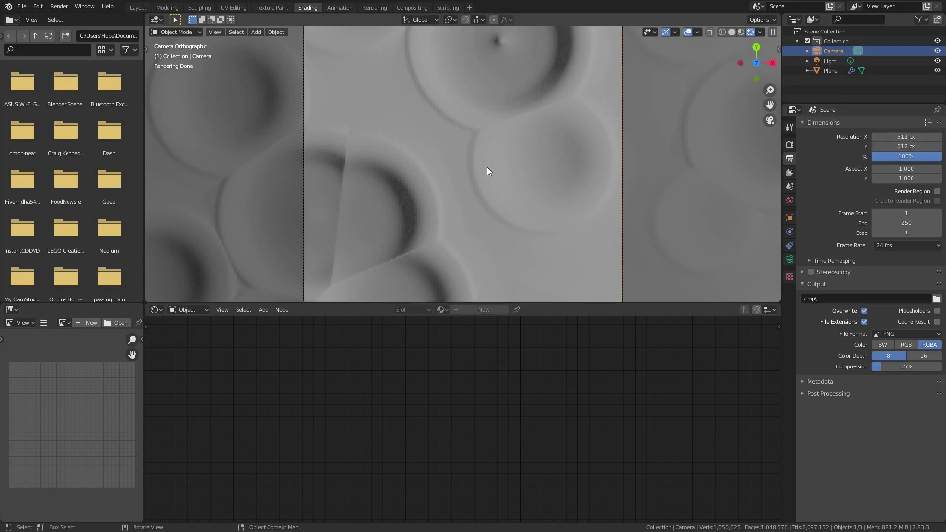
Raise the camera's Orthographic Scale to 10 so it frames the whole plane
{"action": "scroll", "coordinate": [460, 180], "scroll_direction": "down", "scroll_amount": 3}
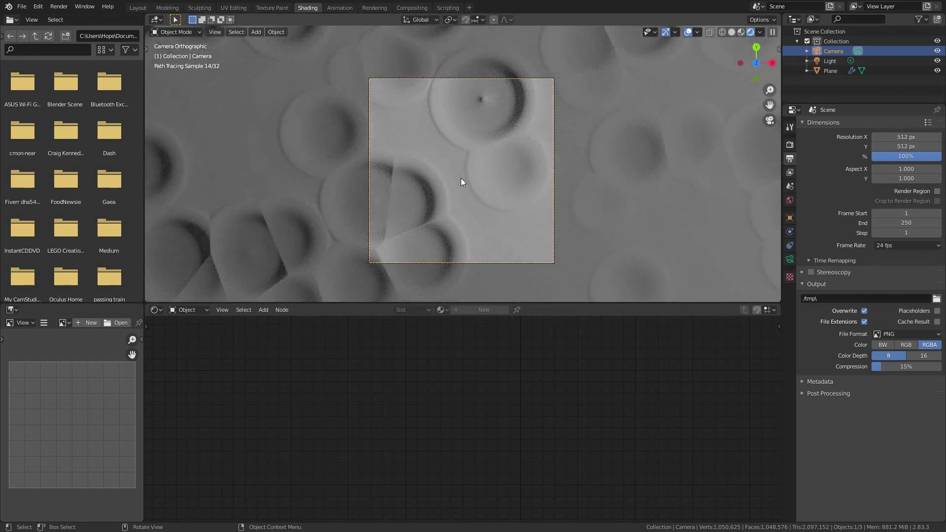
{"action": "left_click", "coordinate": [789, 259]}
{"action": "left_click_drag", "start_coordinate": [889, 174], "coordinate": [938, 174]}
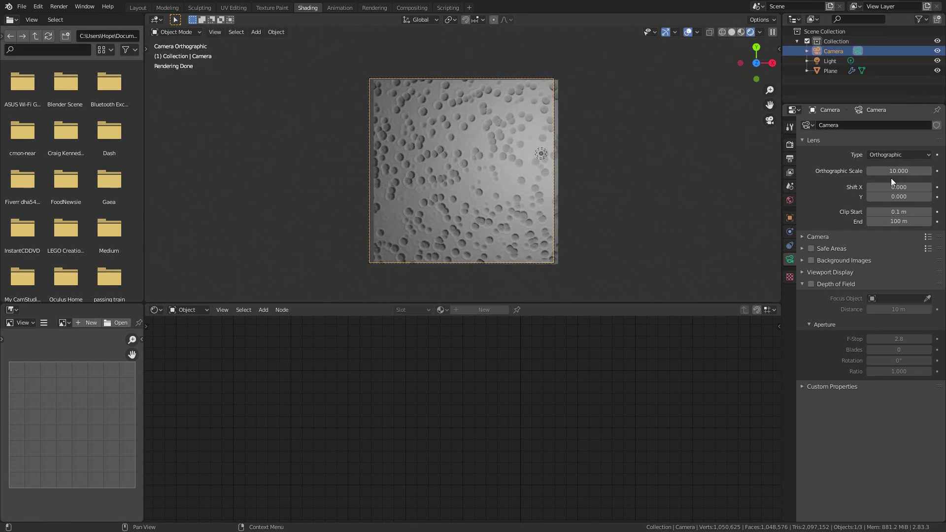
Centre the camera over the plane by setting Location X and Y to 0
{"action": "key", "text": "n"}
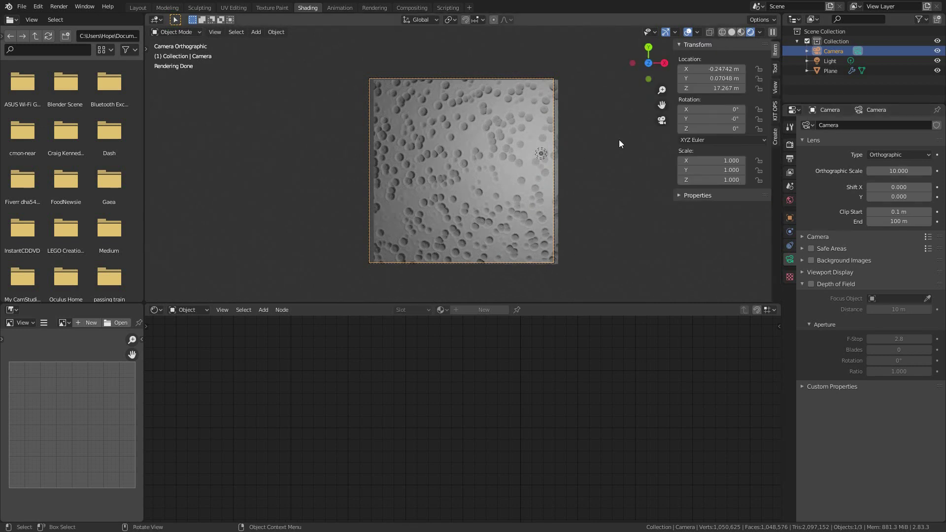
{"action": "left_click_drag", "start_coordinate": [712, 69], "coordinate": [713, 79]}
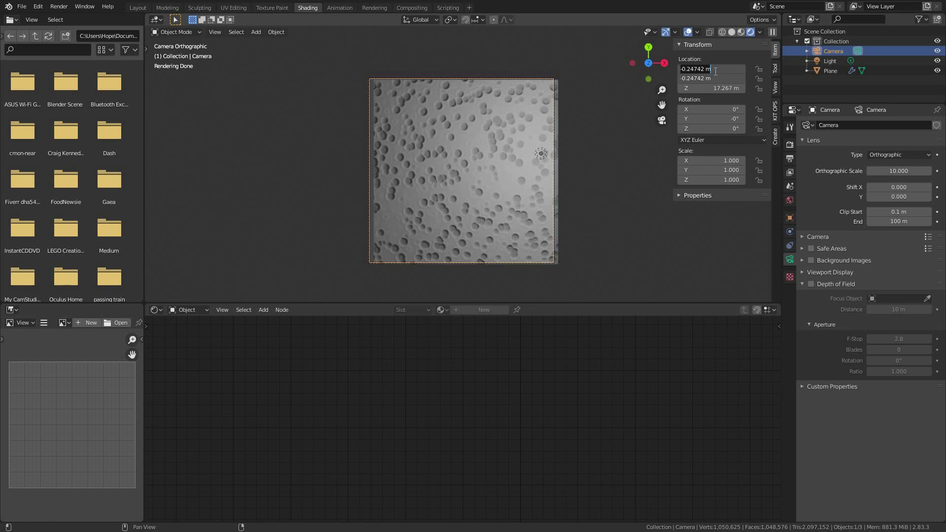
{"action": "type", "text": "0"}
{"action": "key", "text": "Return"}
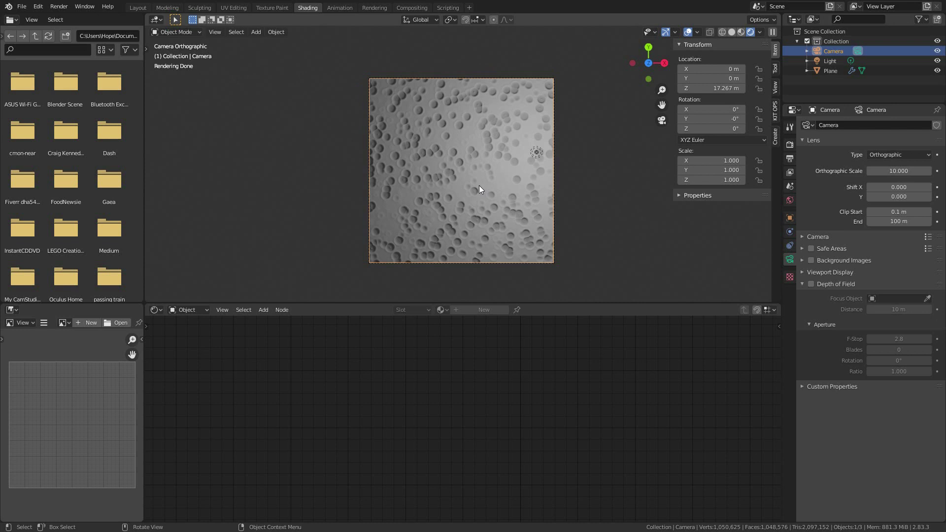
Render a test image with F12, close it, and select the Plane
{"action": "key", "text": "F12"}
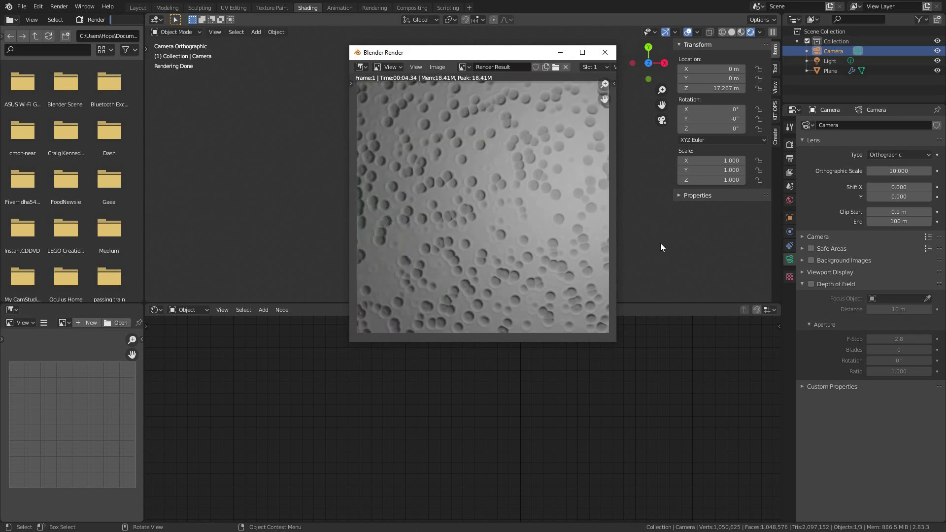
{"action": "left_click", "coordinate": [605, 52]}
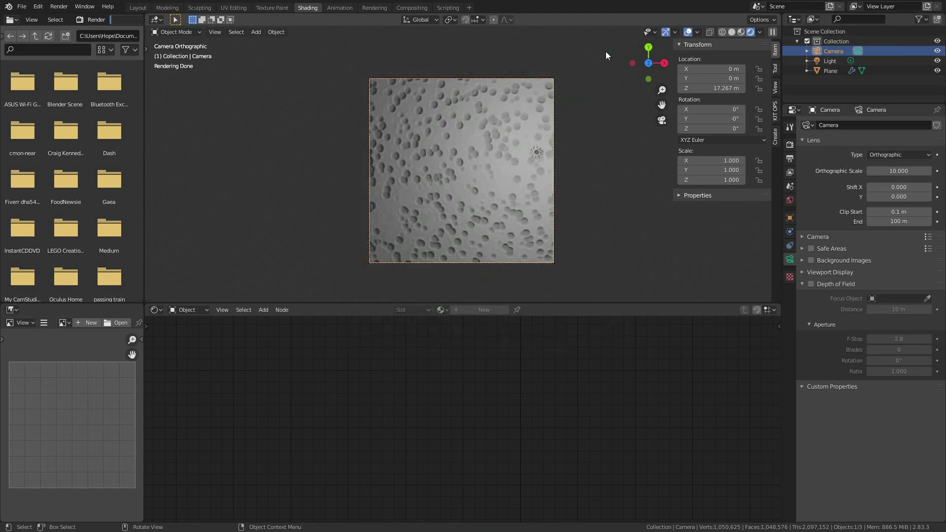
{"action": "left_click", "coordinate": [462, 147]}
Disconnect the Displacement input from the Material Output node
{"action": "scroll", "coordinate": [327, 355], "scroll_direction": "down", "scroll_amount": 2}
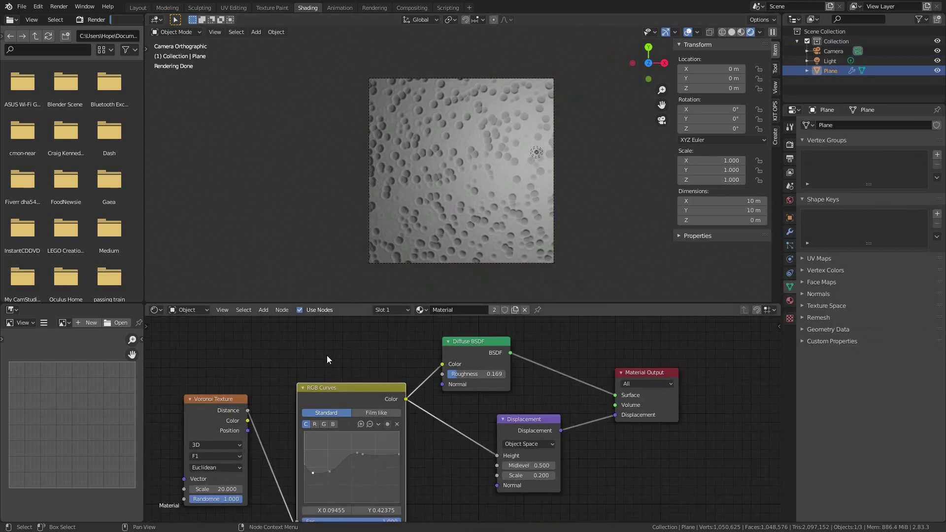
{"action": "scroll", "coordinate": [490, 427], "scroll_direction": "up", "scroll_amount": 3}
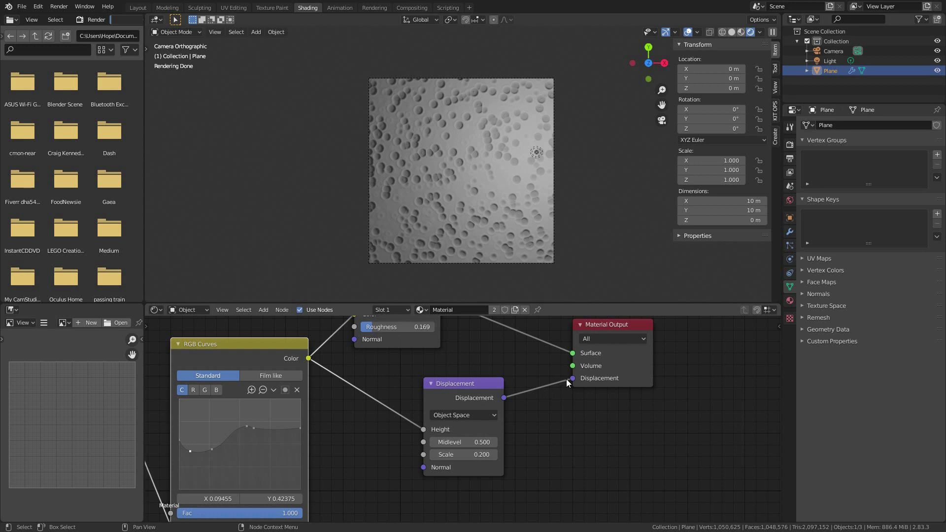
{"action": "left_click_drag", "start_coordinate": [572, 377], "coordinate": [564, 383]}
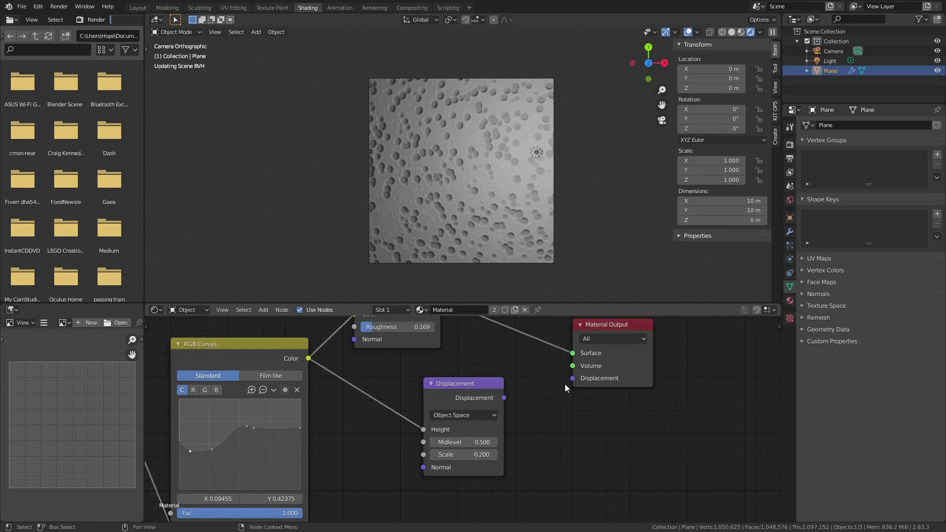
Delete the Light from the scene and reselect the Plane
{"action": "scroll", "coordinate": [564, 383], "scroll_direction": "down", "scroll_amount": 2}
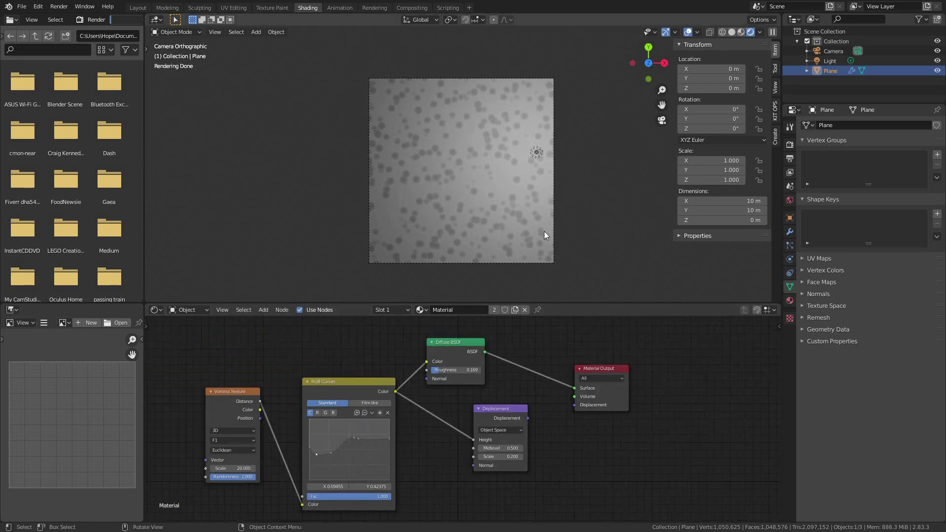
{"action": "left_click", "coordinate": [537, 145]}
{"action": "key", "text": "x"}
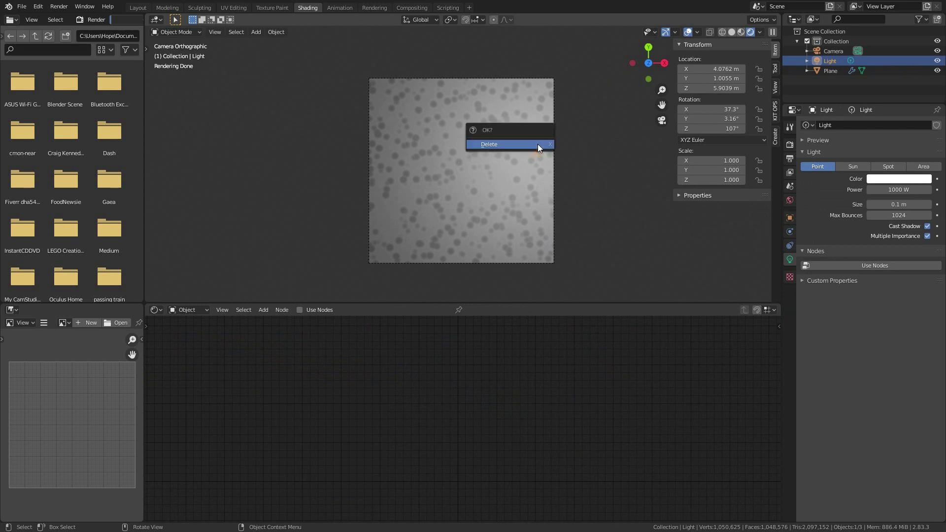
{"action": "left_click", "coordinate": [538, 144]}
{"action": "left_click", "coordinate": [537, 144]}
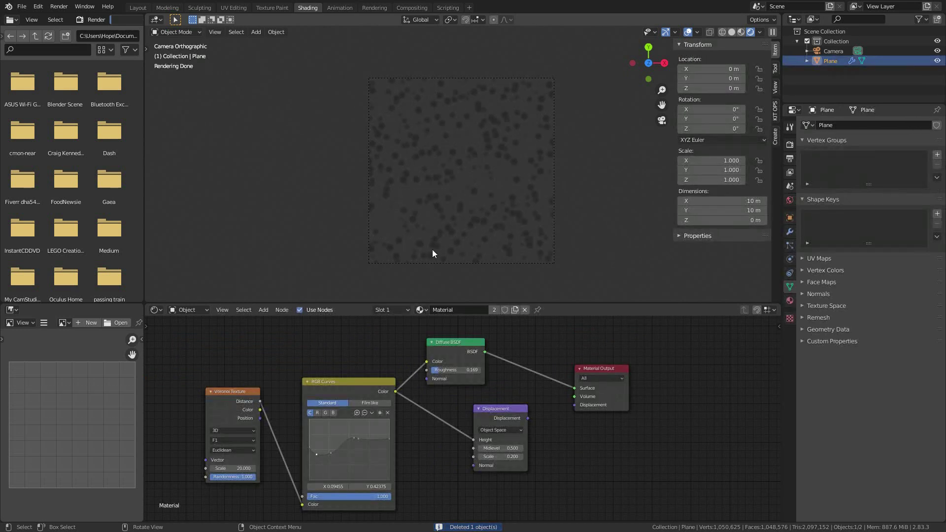
Convert the Diffuse BSDF node into an Emission shader and render the frame
{"action": "left_click", "coordinate": [451, 350]}
{"action": "key", "text": "shift+s"}
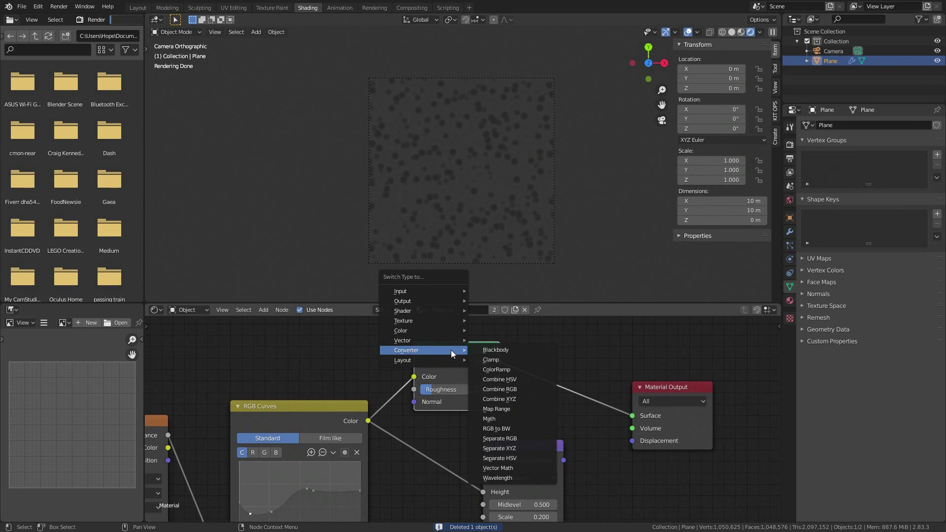
{"action": "mouse_move", "coordinate": [427, 311]}
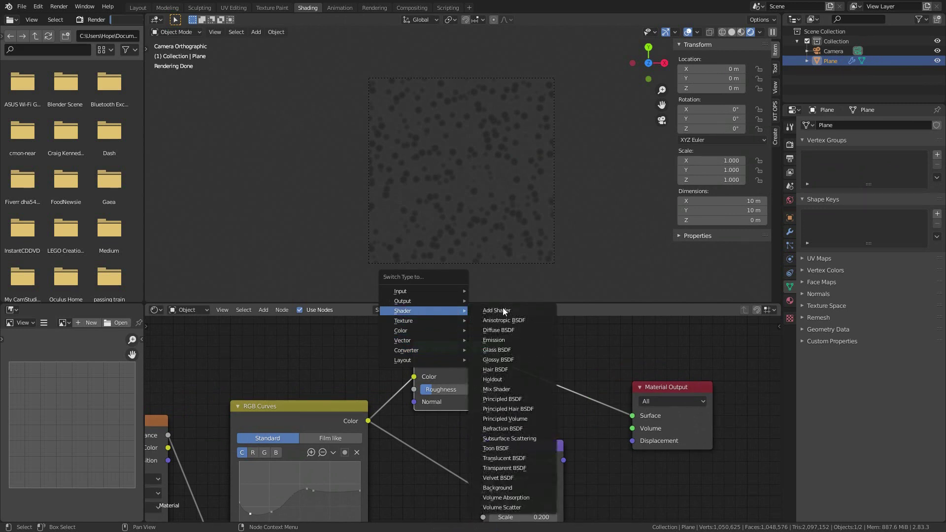
{"action": "left_click", "coordinate": [499, 339]}
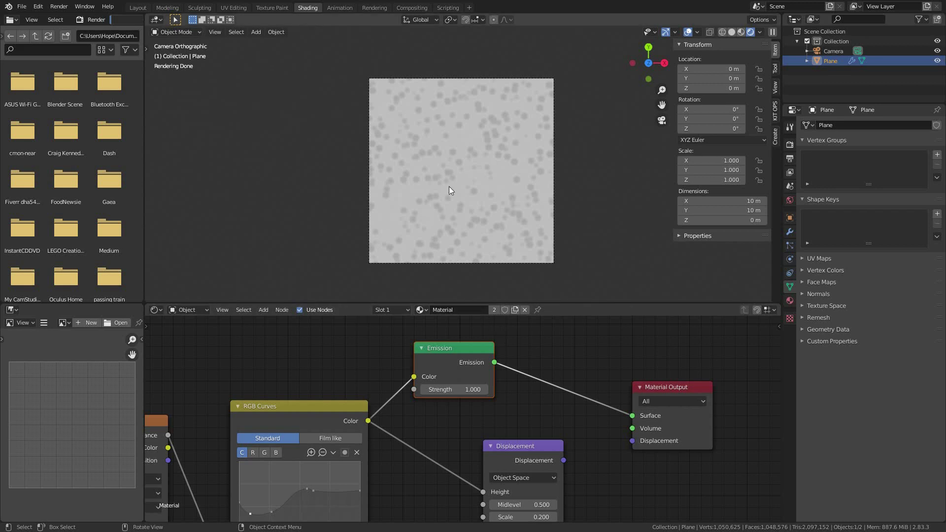
{"action": "key", "text": "F12"}
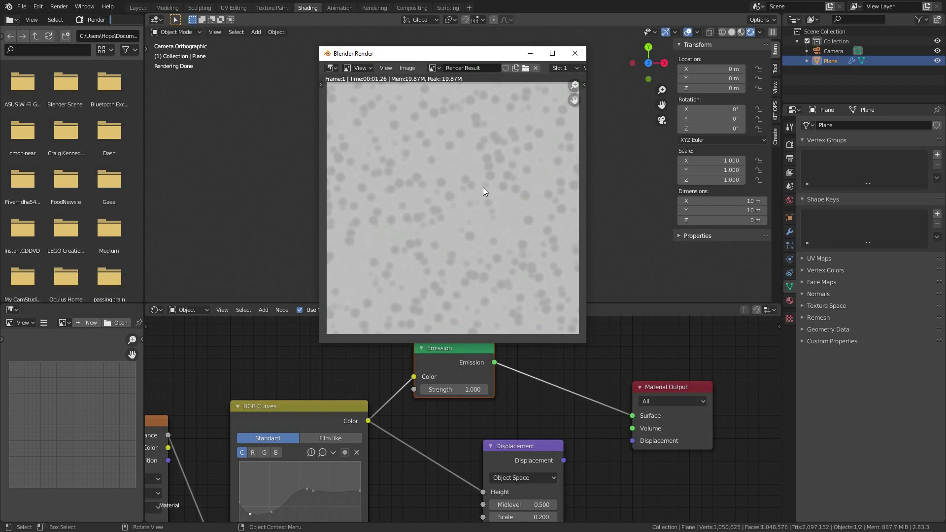
Close the render window showing the Emission crater result
{"action": "scroll", "coordinate": [525, 158], "scroll_direction": "up", "scroll_amount": 6}
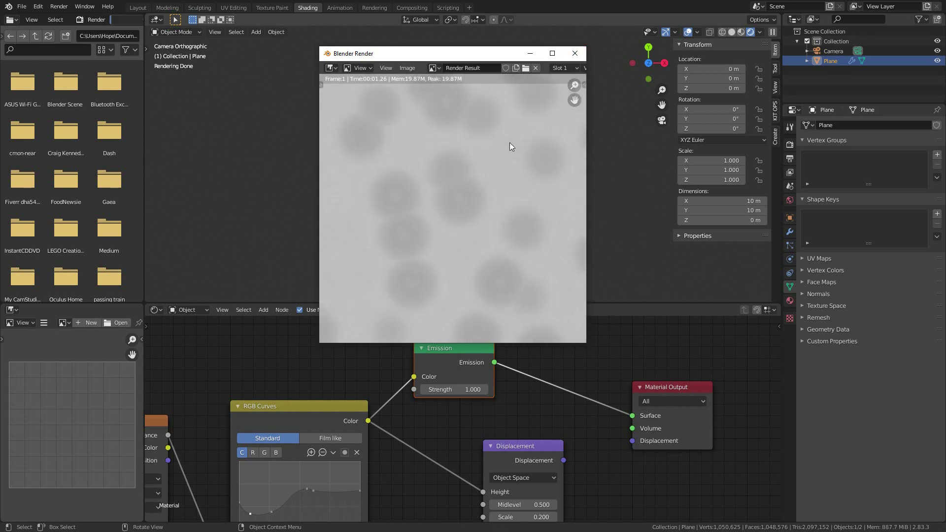
{"action": "scroll", "coordinate": [488, 155], "scroll_direction": "down", "scroll_amount": 4}
{"action": "scroll", "coordinate": [453, 209], "scroll_direction": "up", "scroll_amount": 5}
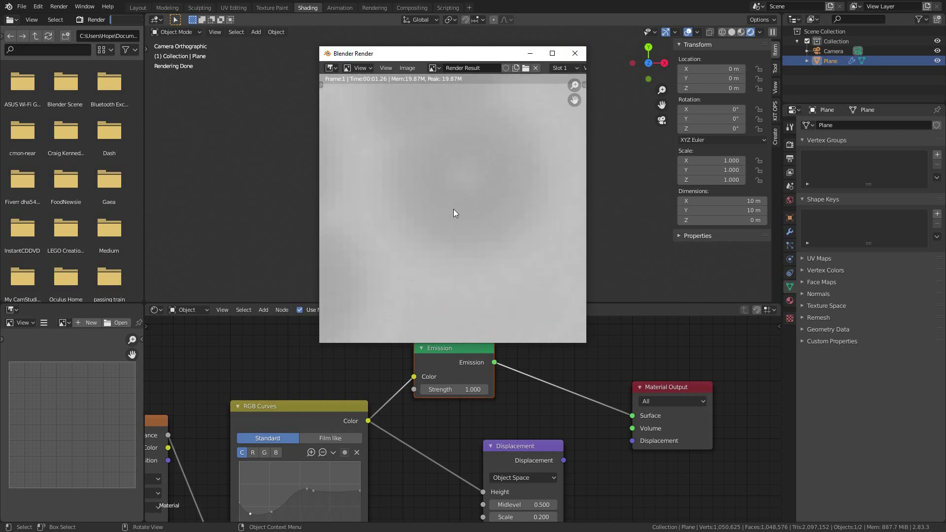
{"action": "left_click", "coordinate": [575, 53]}
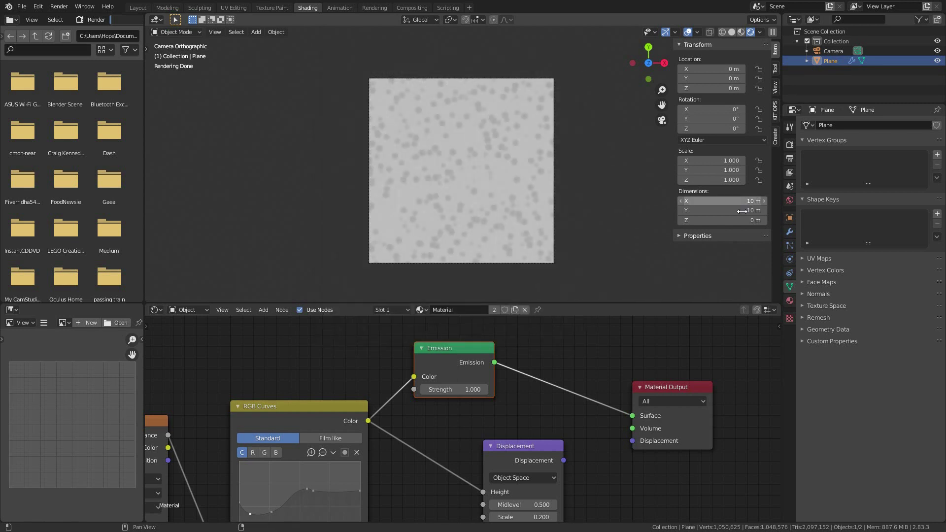
Set the output resolution to 1024 × 1024 px, render a test frame, and close it
{"action": "left_click", "coordinate": [790, 144]}
{"action": "left_click", "coordinate": [790, 158]}
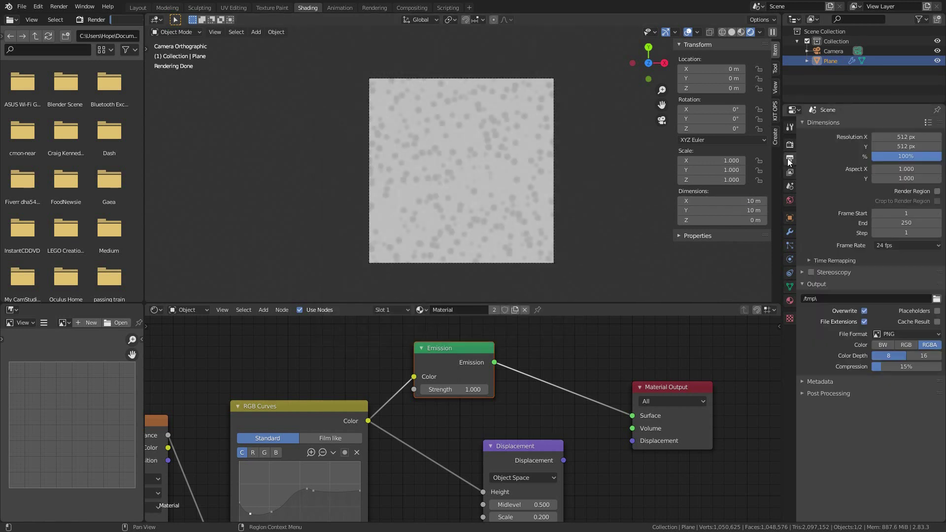
{"action": "left_click", "coordinate": [911, 137]}
{"action": "type", "text": "1024"}
{"action": "key", "text": "Tab"}
{"action": "type", "text": "1024"}
{"action": "key", "text": "Return"}
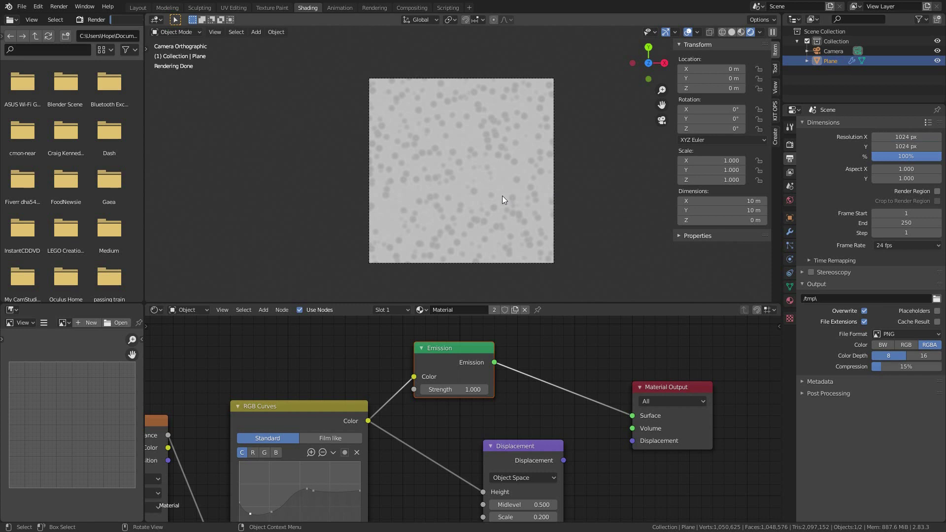
{"action": "key", "text": "F12"}
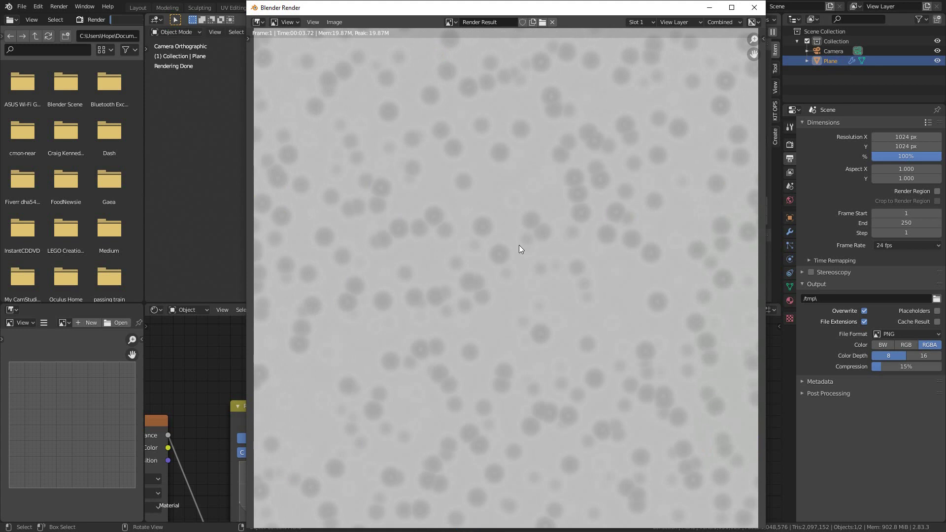
{"action": "left_click", "coordinate": [756, 8]}
{"action": "left_click", "coordinate": [790, 232]}
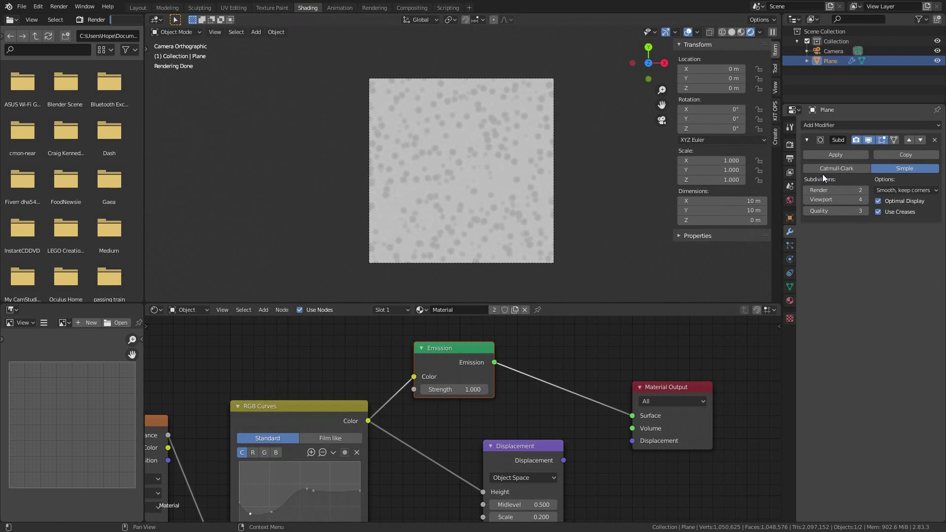
{"action": "left_click", "coordinate": [842, 127]}
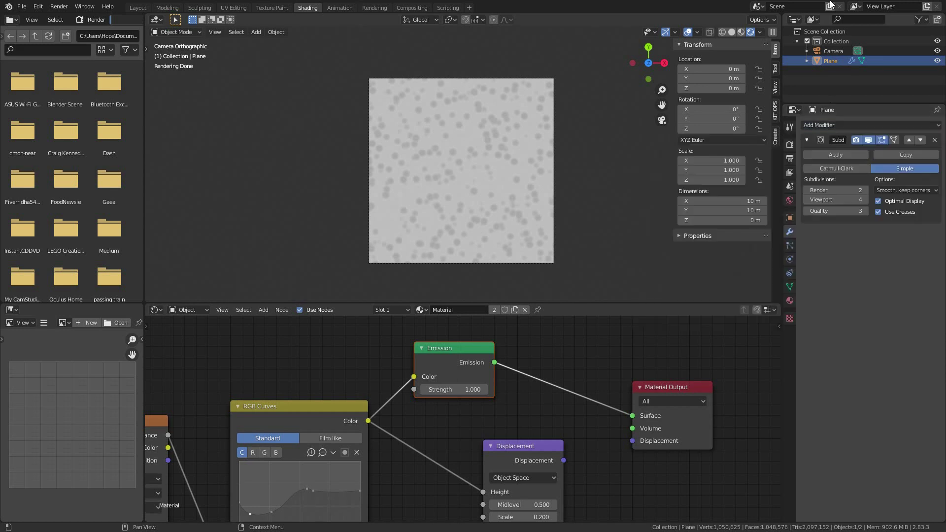
{"action": "scroll", "coordinate": [714, 373], "scroll_direction": "down", "scroll_amount": 1}
{"action": "scroll", "coordinate": [714, 377], "scroll_direction": "down", "scroll_amount": 2}
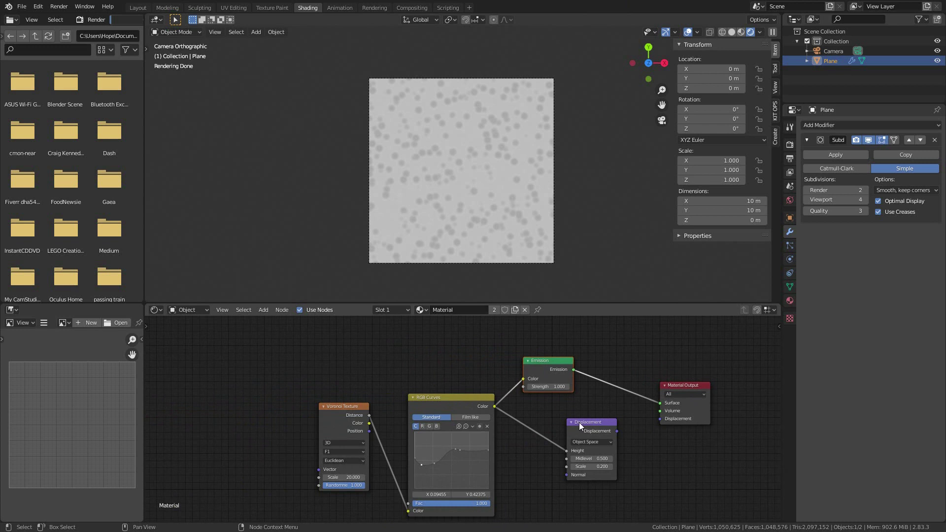
{"action": "middle_click_drag", "start_coordinate": [578, 422], "coordinate": [517, 404]}
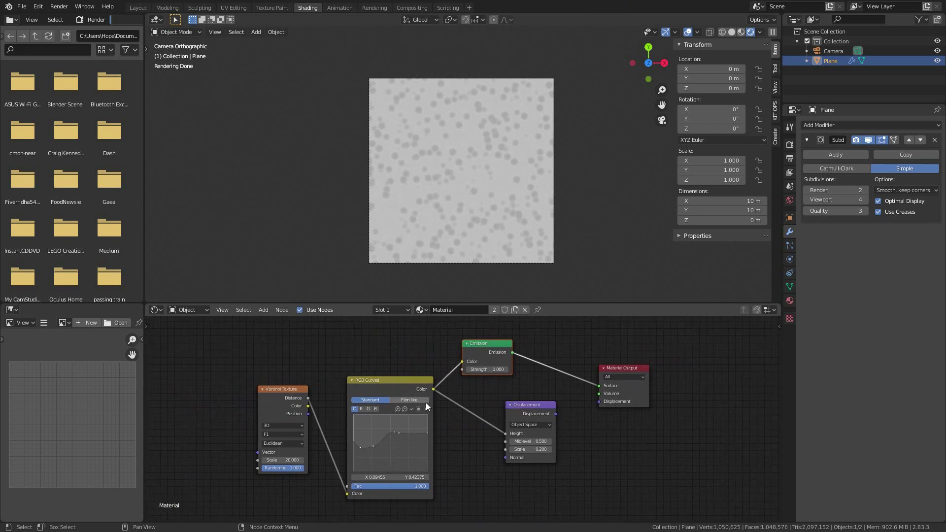